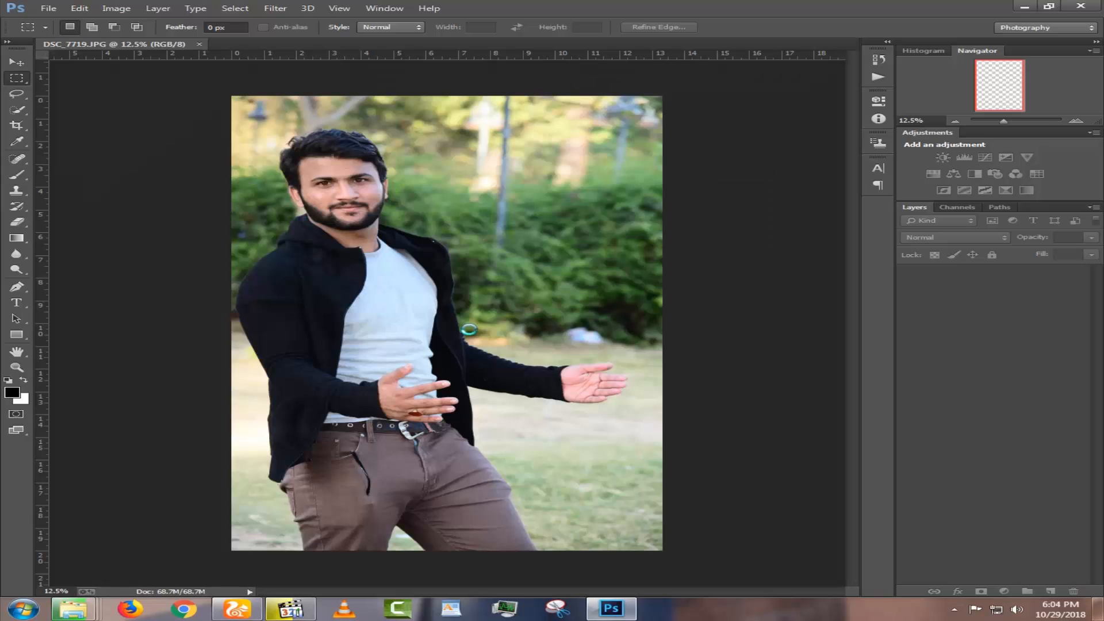
Duplicate the Background layer of the DSC_7719.JPG portrait.
key("Return")
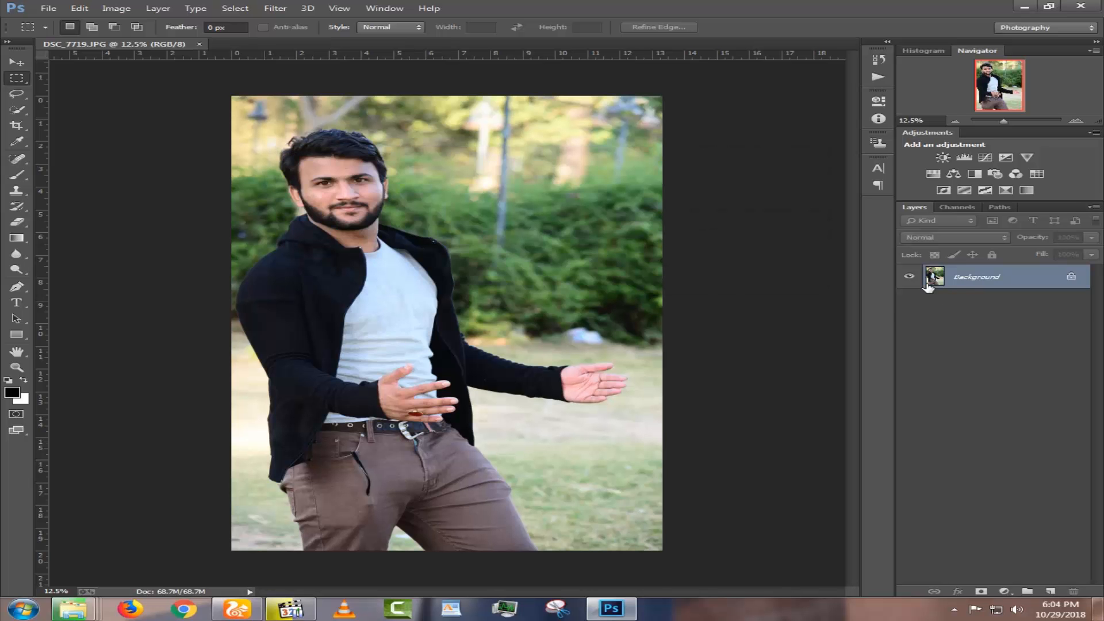
key("ctrl+j")
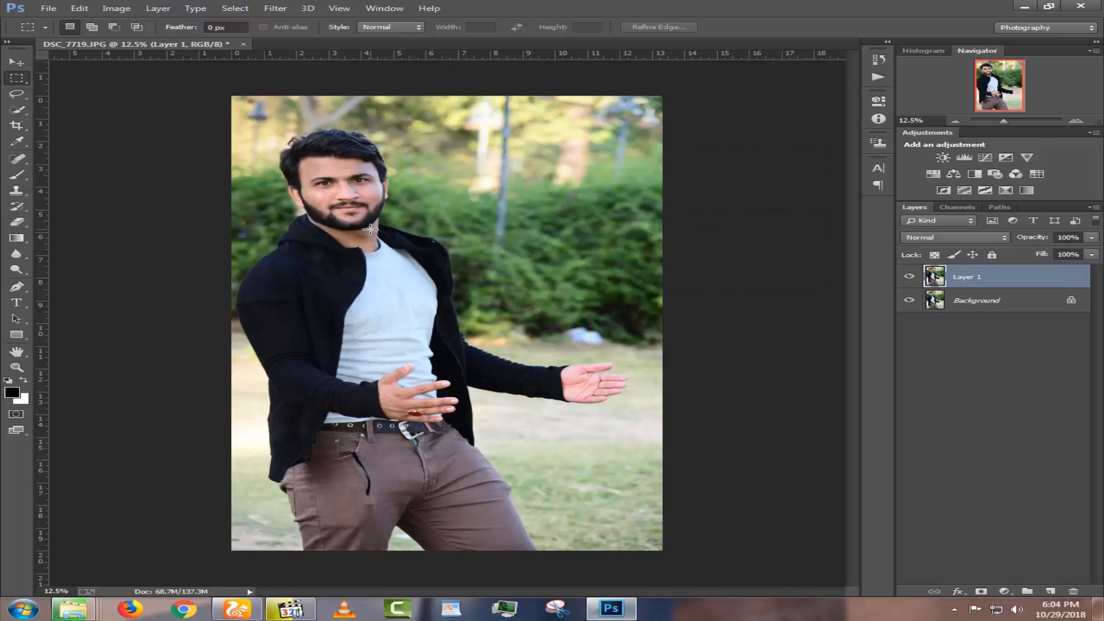
Add a Brightness/Contrast adjustment layer above the duplicated layer with brightness 17 and contrast 17.
key("z")
left_click(403, 225)
left_click(454, 222)
left_click(456, 234)
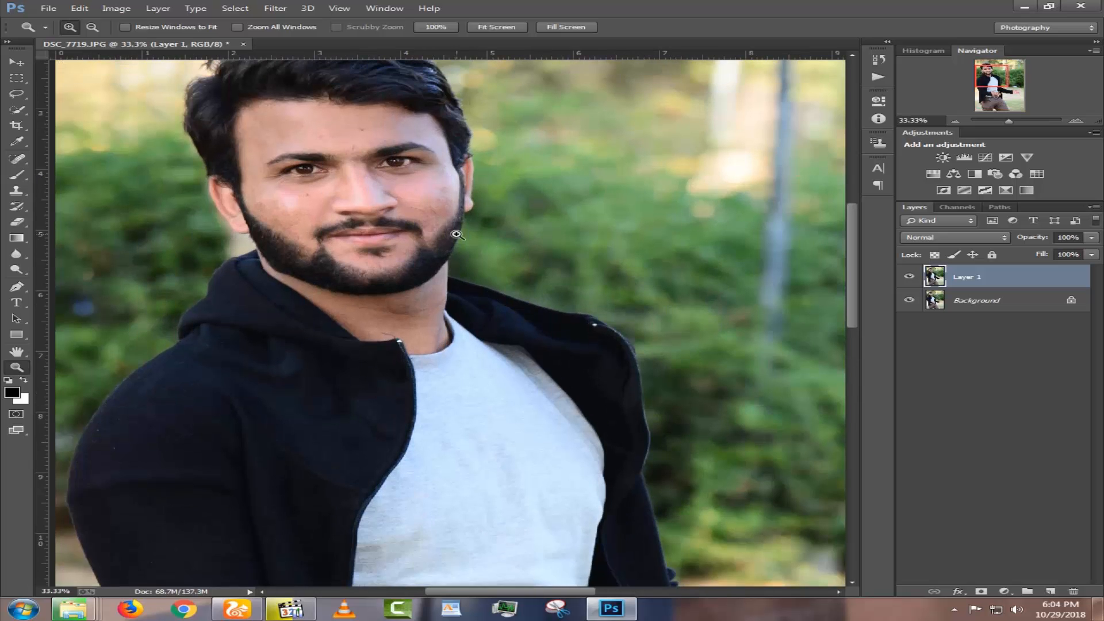
scroll(458, 266, "up", 1)
key("alt")
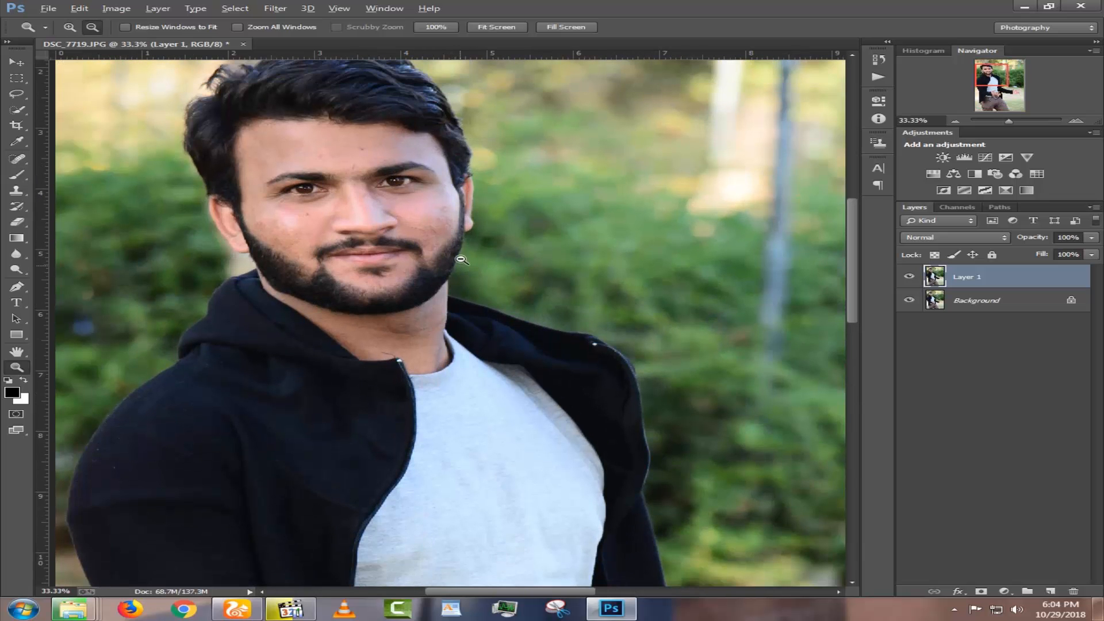
scroll(327, 230, "up", 2)
left_click(327, 230)
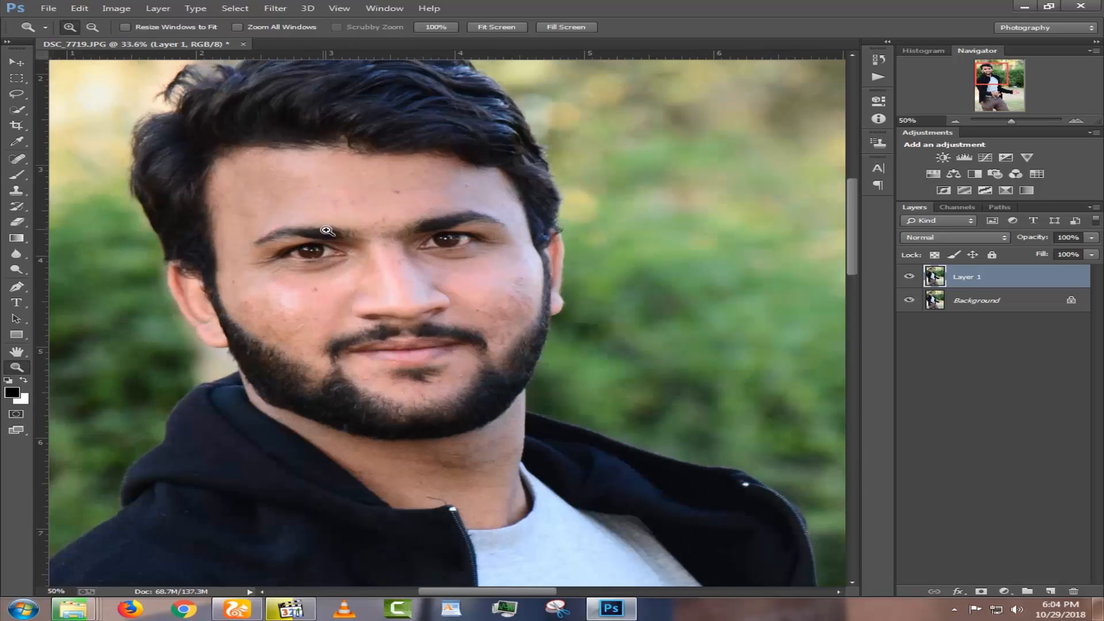
left_click(1017, 590)
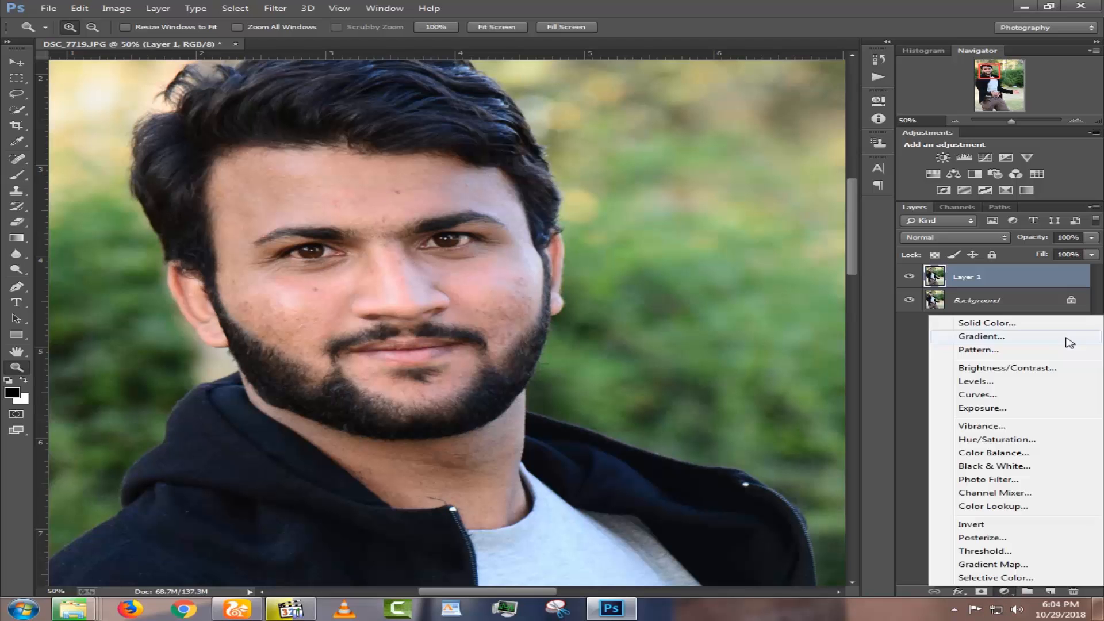
left_click(1019, 367)
left_click_drag(760, 161, 772, 189)
left_click(760, 185)
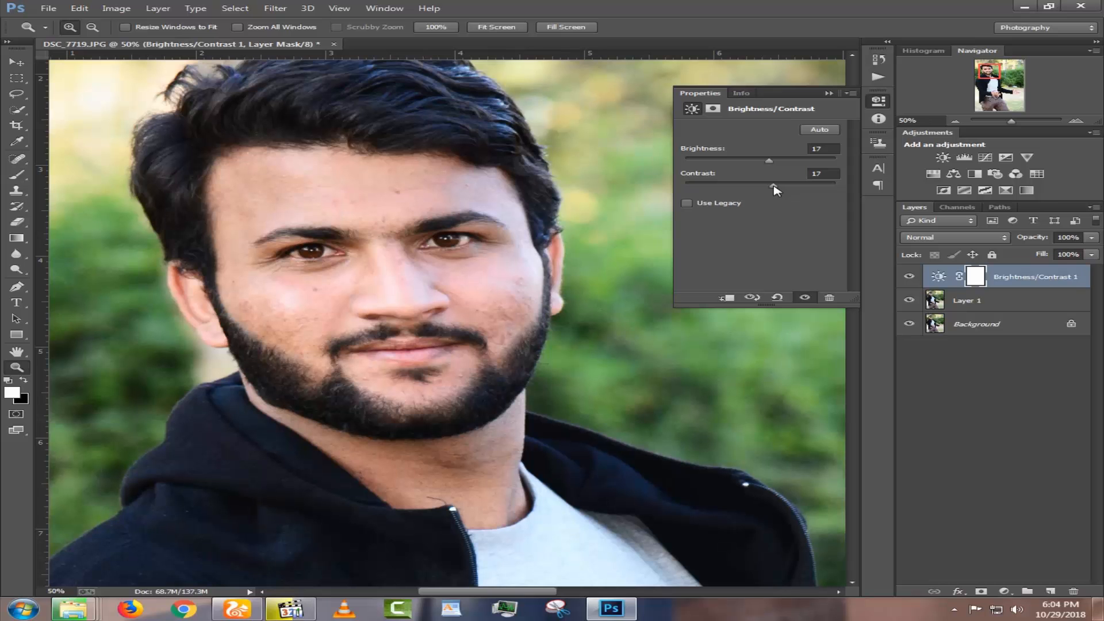
left_click(831, 93)
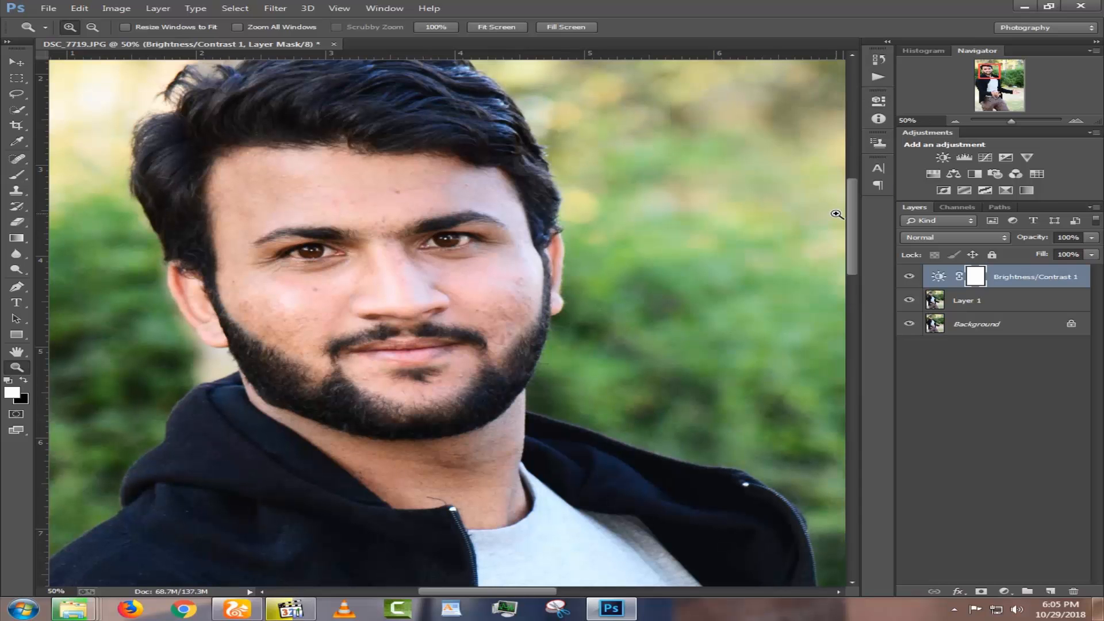
Invert the Brightness/Contrast layer's mask to black to hide the adjustment everywhere.
key("ctrl+i")
left_click(422, 279)
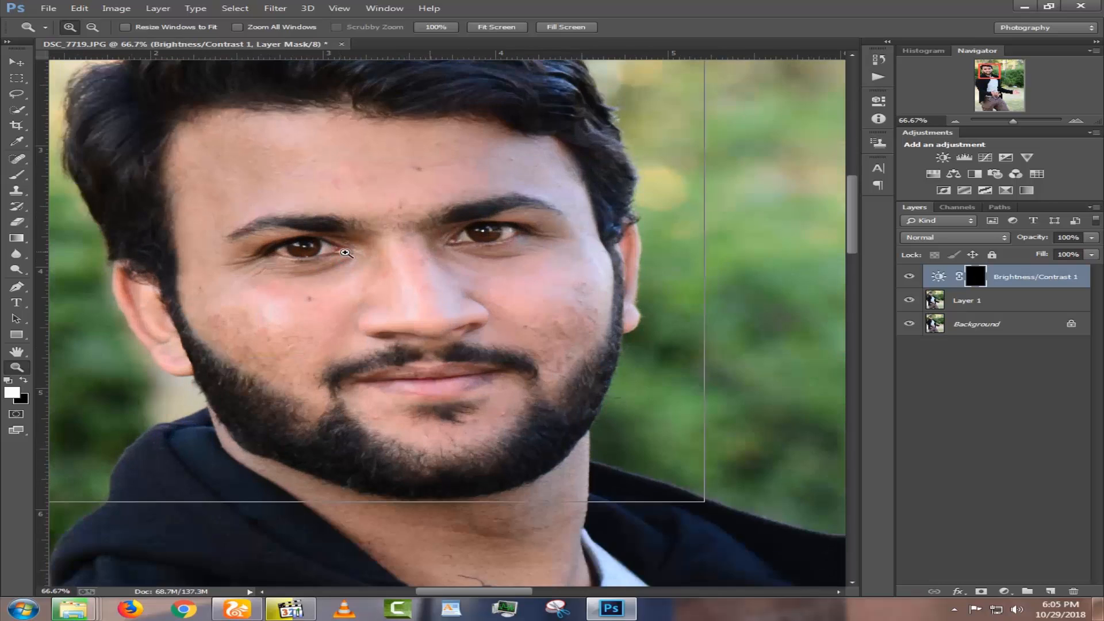
left_click(509, 29)
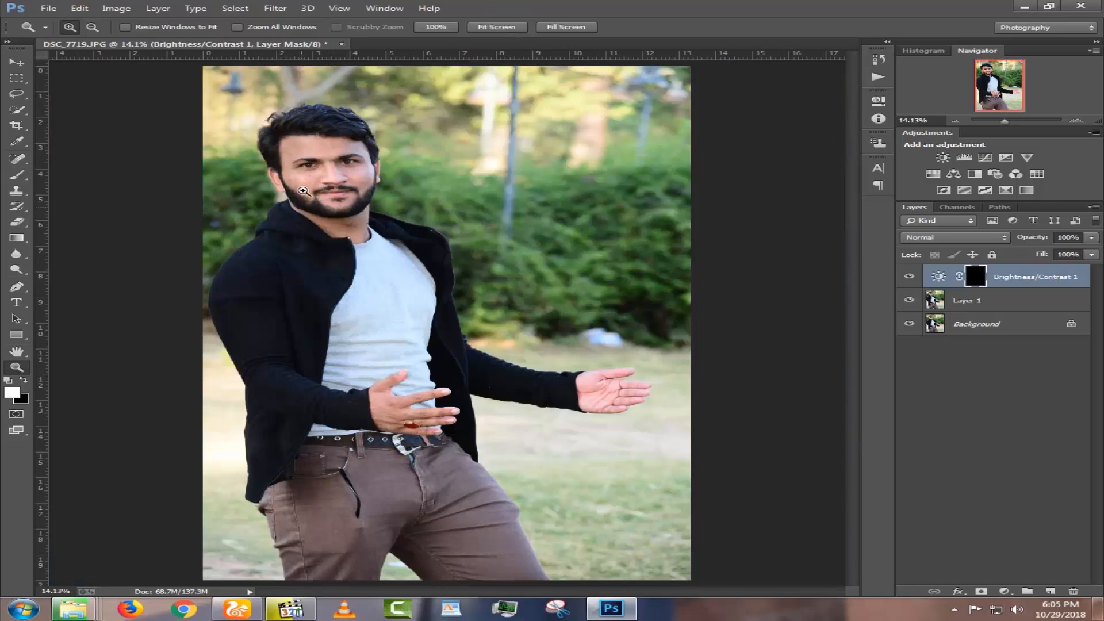
Paint white on the adjustment mask over the man's face and neck with a 314 px brush.
left_click(13, 177)
right_click(337, 203)
left_click(509, 233)
mouse_move(358, 170)
left_mouse_down()
mouse_move(327, 199)
mouse_move(343, 144)
mouse_move(343, 169)
left_mouse_up()
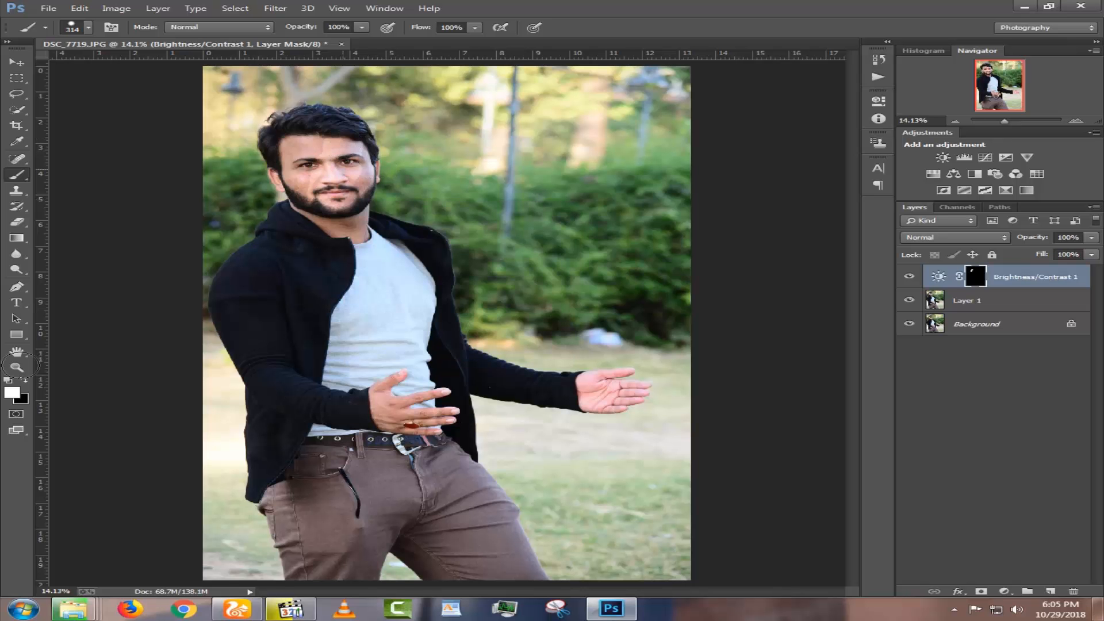
scroll(339, 171, "up", 2)
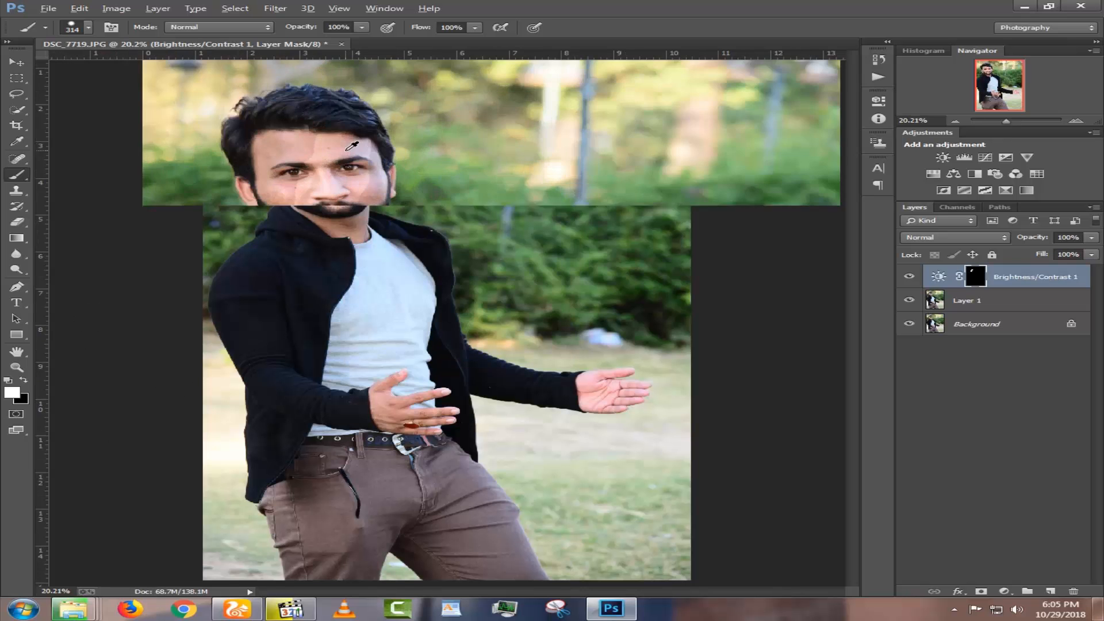
scroll(313, 170, "up", 2)
mouse_move(288, 123)
left_mouse_down()
mouse_move(283, 153)
mouse_move(292, 202)
left_mouse_up()
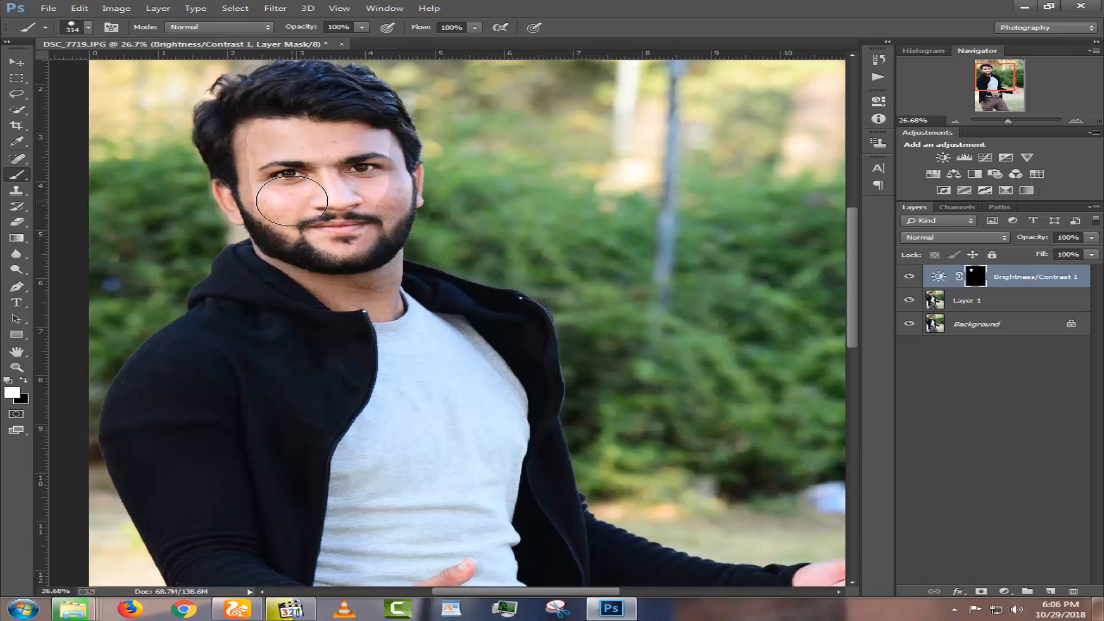
mouse_move(292, 200)
left_mouse_down()
mouse_move(278, 127)
mouse_move(267, 134)
mouse_move(265, 202)
mouse_move(262, 158)
mouse_move(246, 133)
mouse_move(285, 94)
mouse_move(370, 139)
mouse_move(379, 192)
mouse_move(350, 252)
mouse_move(370, 275)
mouse_move(370, 314)
mouse_move(380, 294)
mouse_move(268, 268)
left_mouse_up()
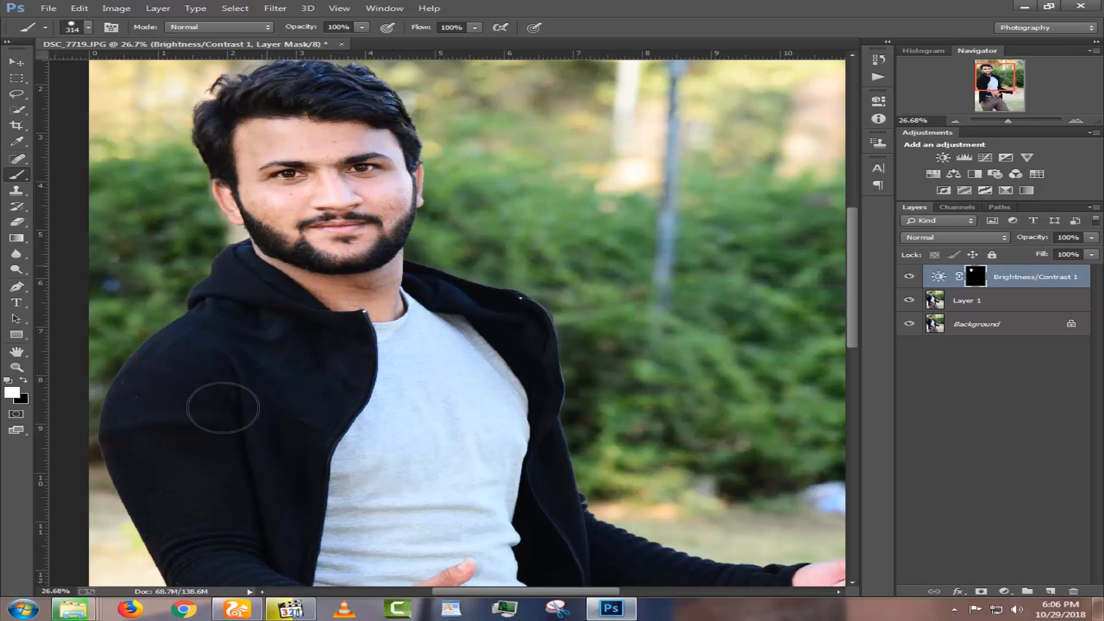
Paint white on the mask over the jacket, shirt, front hand, trousers and outstretched arm with the 314 px brush.
mouse_move(338, 395)
left_mouse_down()
mouse_move(370, 436)
mouse_move(437, 368)
mouse_move(469, 314)
mouse_move(532, 556)
mouse_move(359, 536)
left_mouse_up()
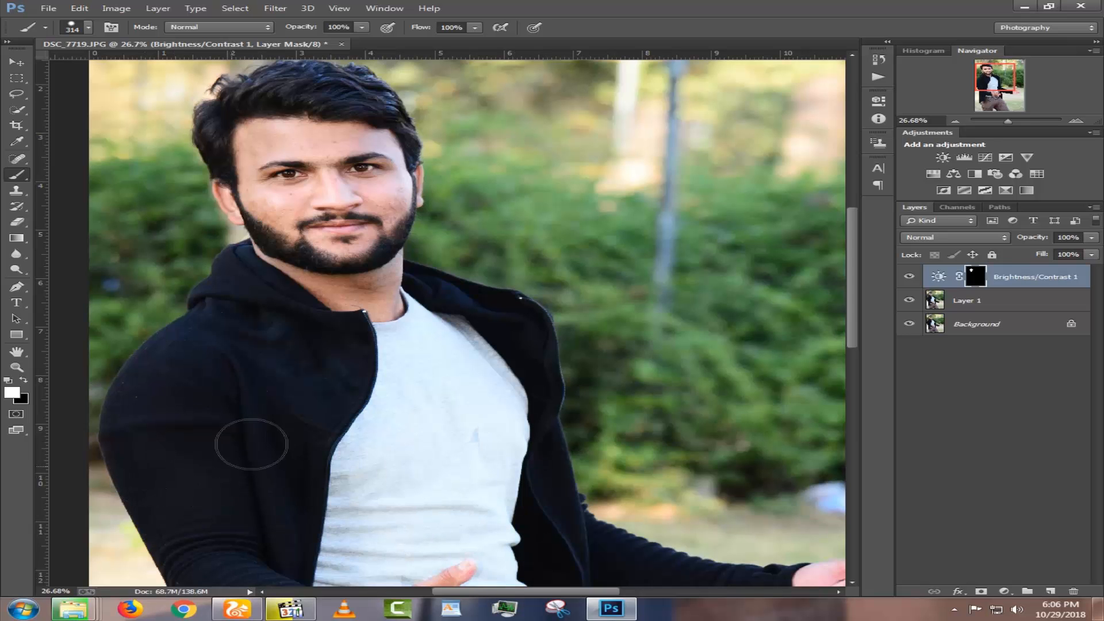
scroll(406, 481, "down", 5)
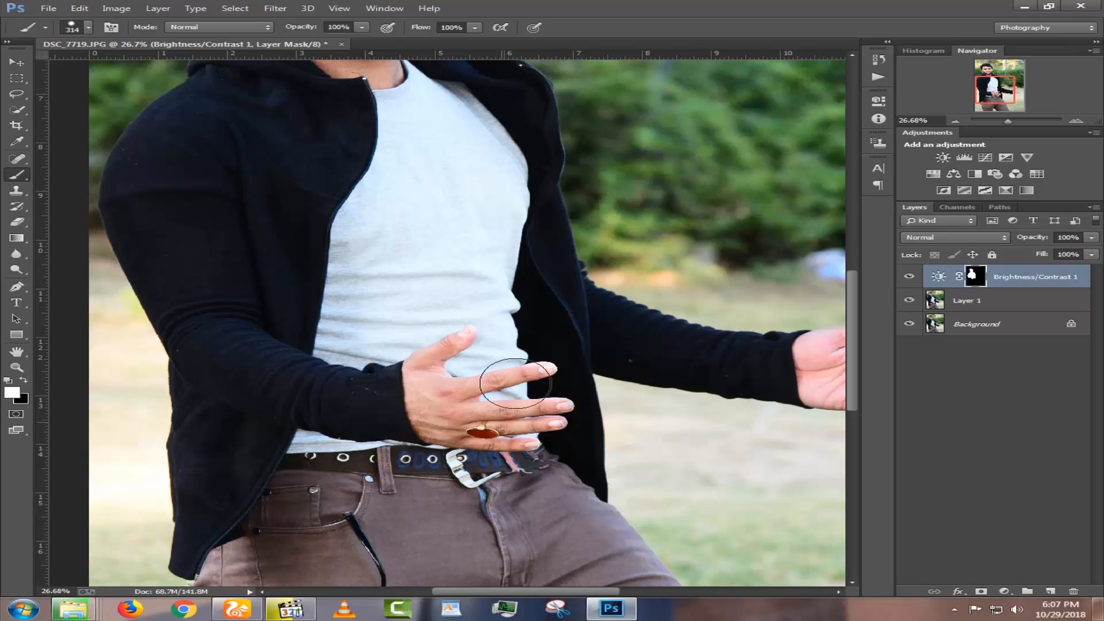
scroll(506, 386, "down", 5)
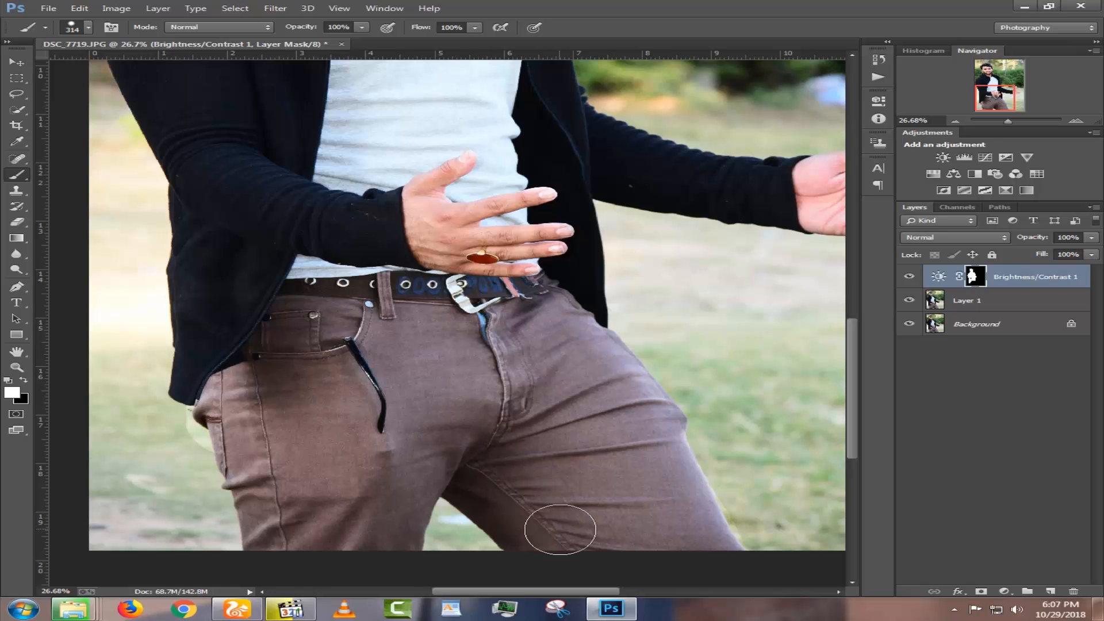
left_click_drag(464, 264, 467, 265)
mouse_move(620, 129)
left_mouse_down()
mouse_move(579, 152)
mouse_move(703, 187)
mouse_move(853, 186)
left_mouse_up()
Paint white on the mask over the outstretched hand's palm and fingers, reducing the brush to 80 px for the fingers.
left_click_drag(517, 591, 550, 595)
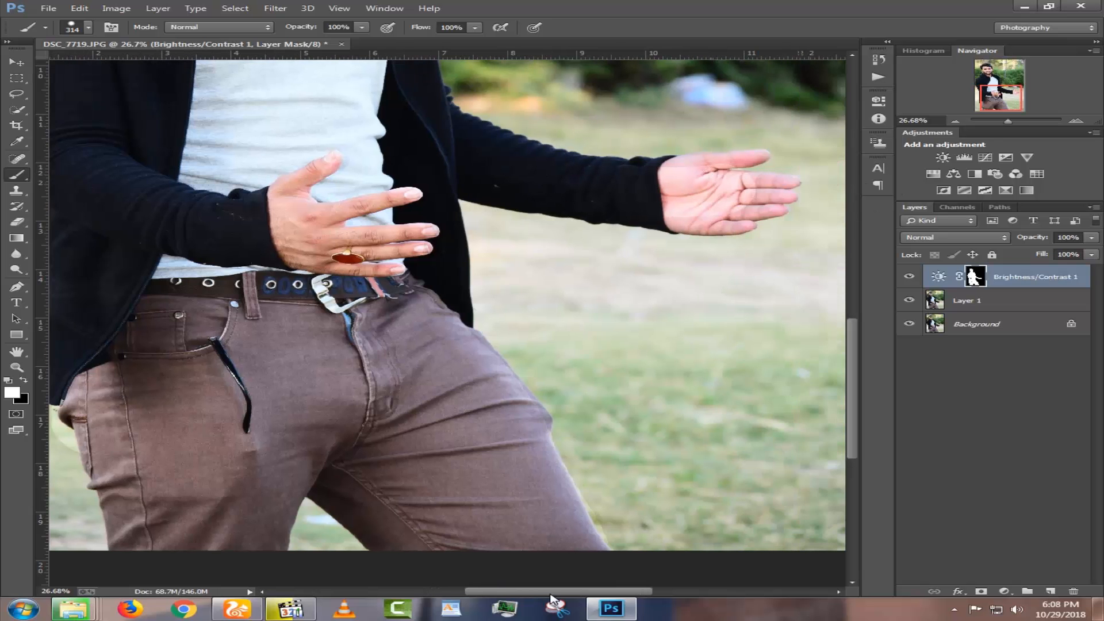
left_click_drag(757, 196, 714, 209)
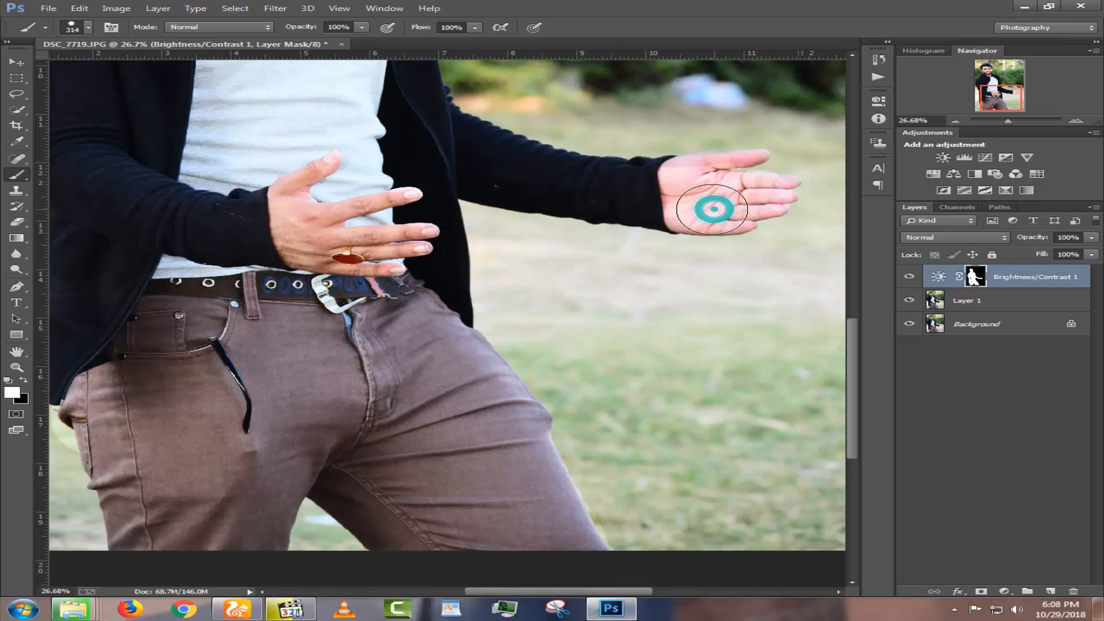
right_click(726, 180)
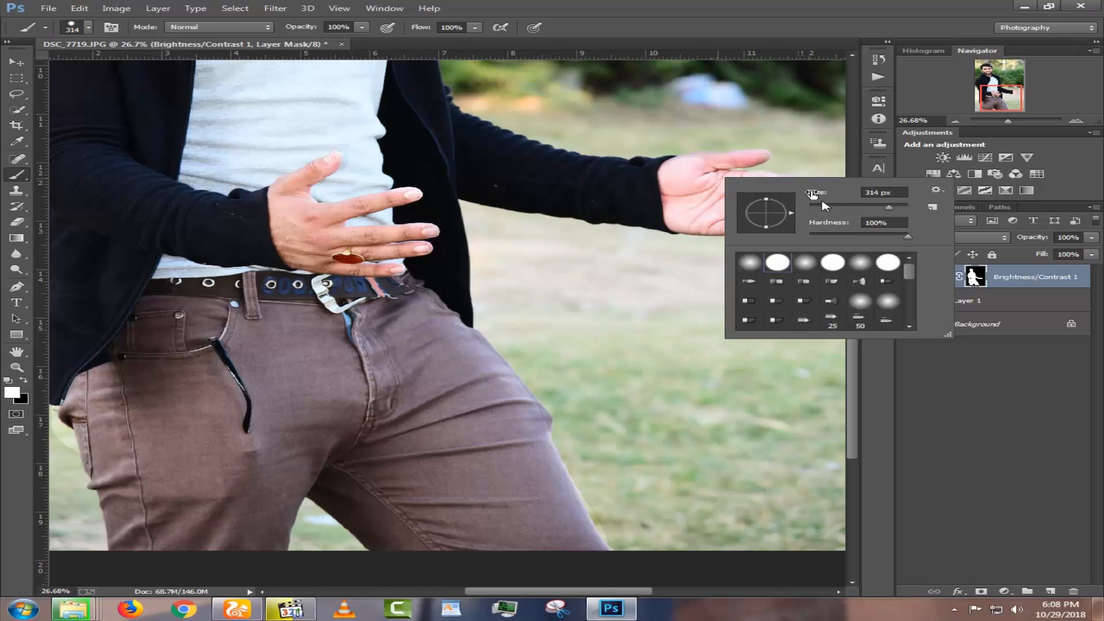
left_click(688, 187)
key("bracketleft")
key("bracketleft")
key("bracketleft")
key("bracketright")
key("bracketright")
key("bracketright")
key("bracketright")
key("bracketleft")
key("bracketleft")
key("bracketleft")
key("bracketleft")
key("bracketleft")
key("bracketleft")
key("bracketleft")
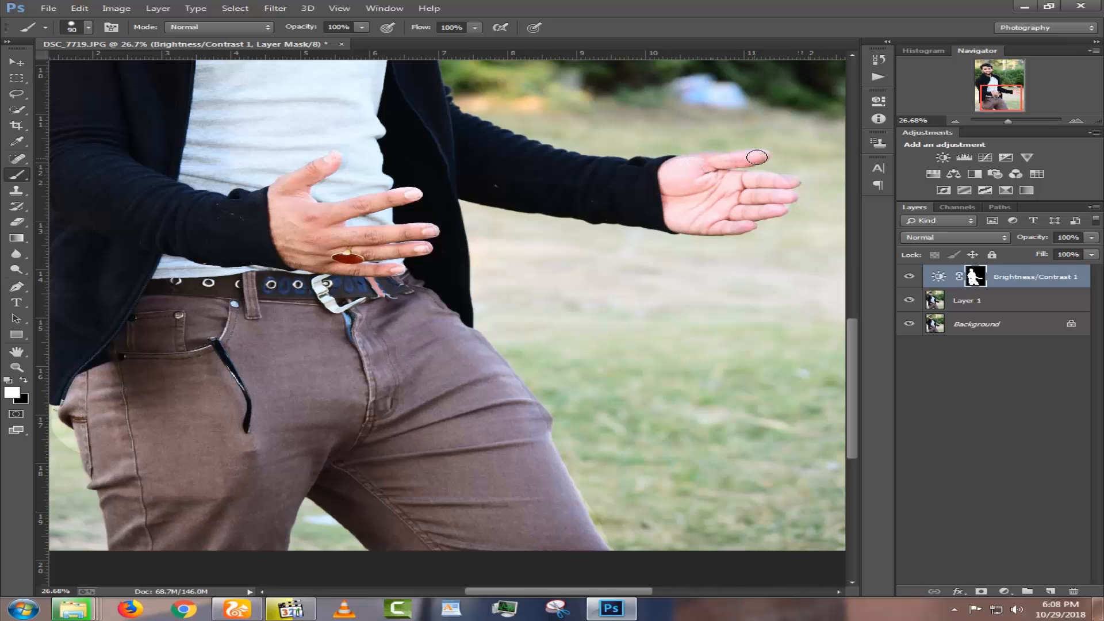
mouse_move(787, 184)
left_mouse_down()
mouse_move(738, 231)
mouse_move(716, 225)
left_mouse_up()
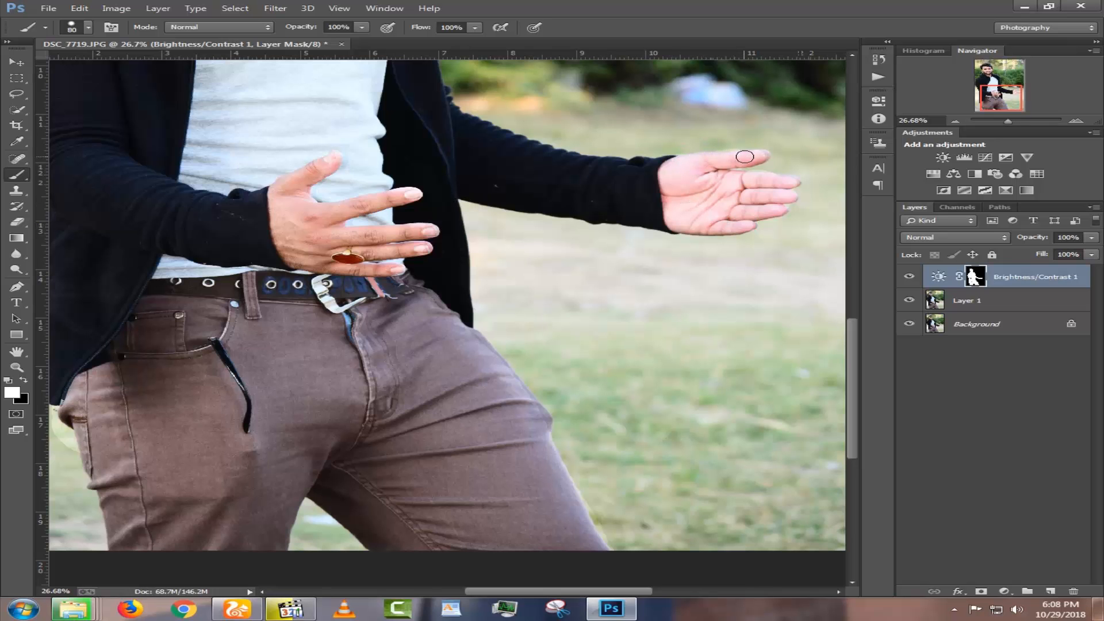
left_click(758, 156)
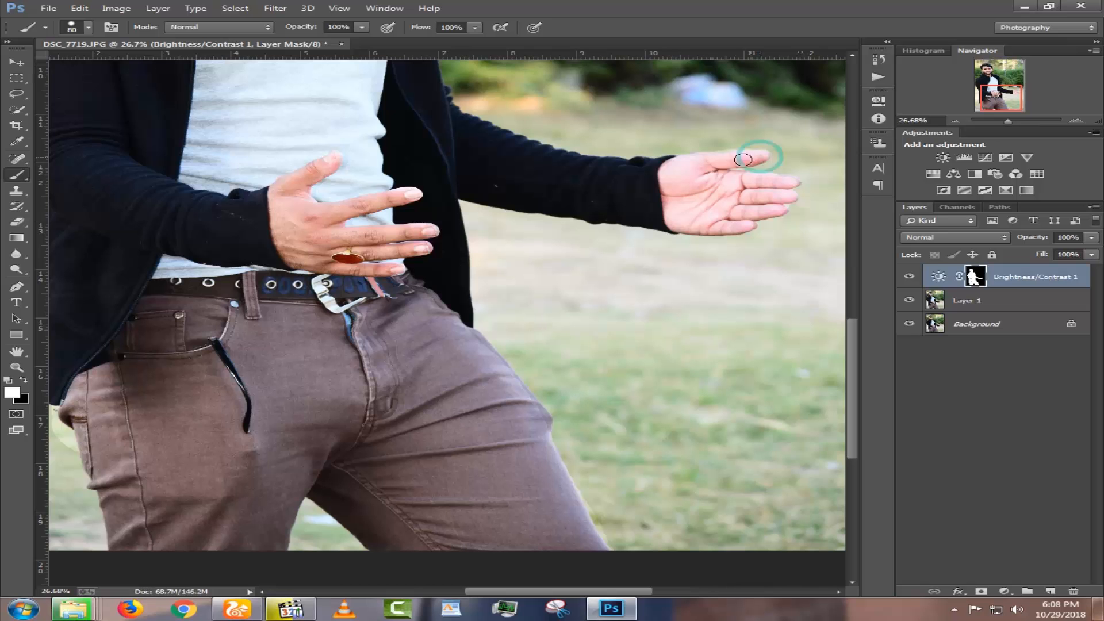
Erase the mask overspill in the grass beside the man's hip with a 125 px Eraser.
left_click_drag(487, 592, 474, 591)
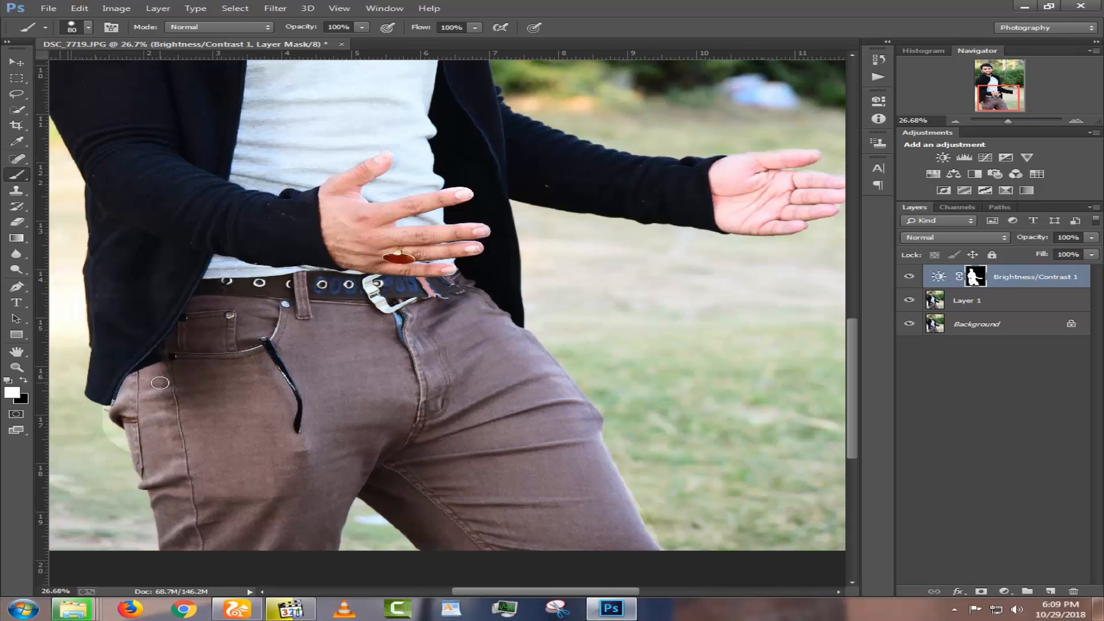
left_click(21, 222)
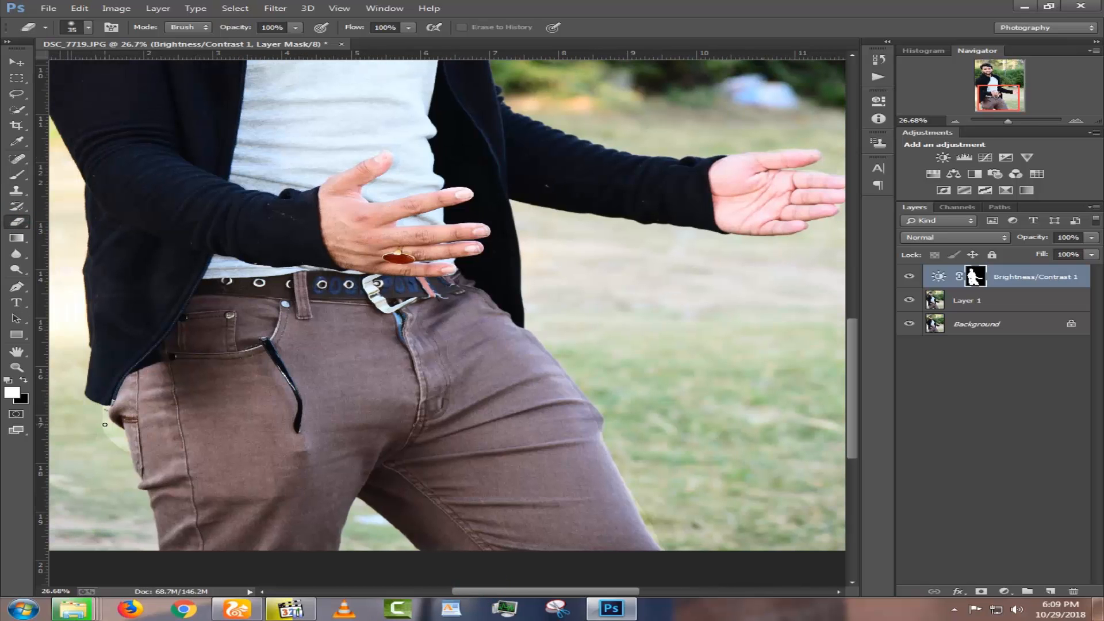
key("bracketright")
key("bracketright")
left_click_drag(96, 411, 118, 443)
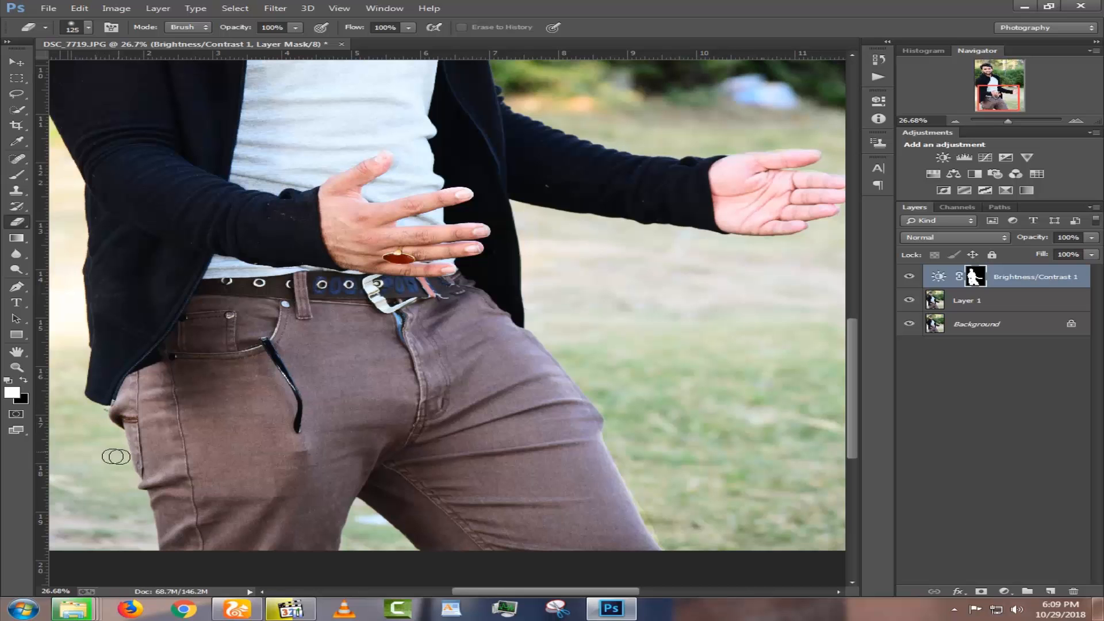
scroll(698, 370, "down", 1)
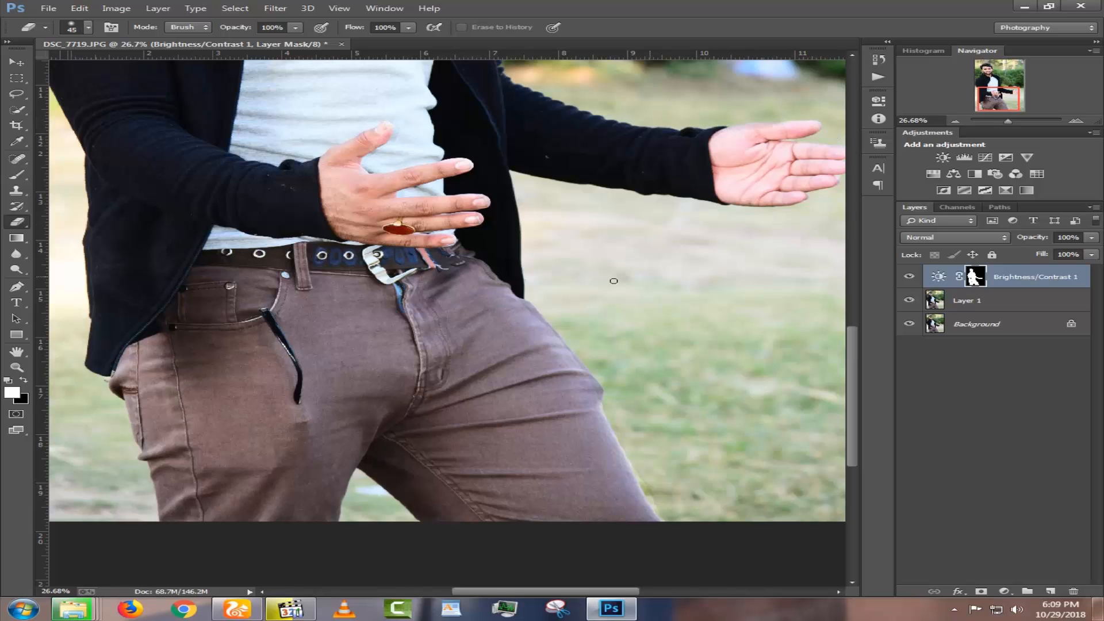
Merge the Brightness/Contrast adjustment layer with Layer 1.
scroll(277, 238, "up", 15)
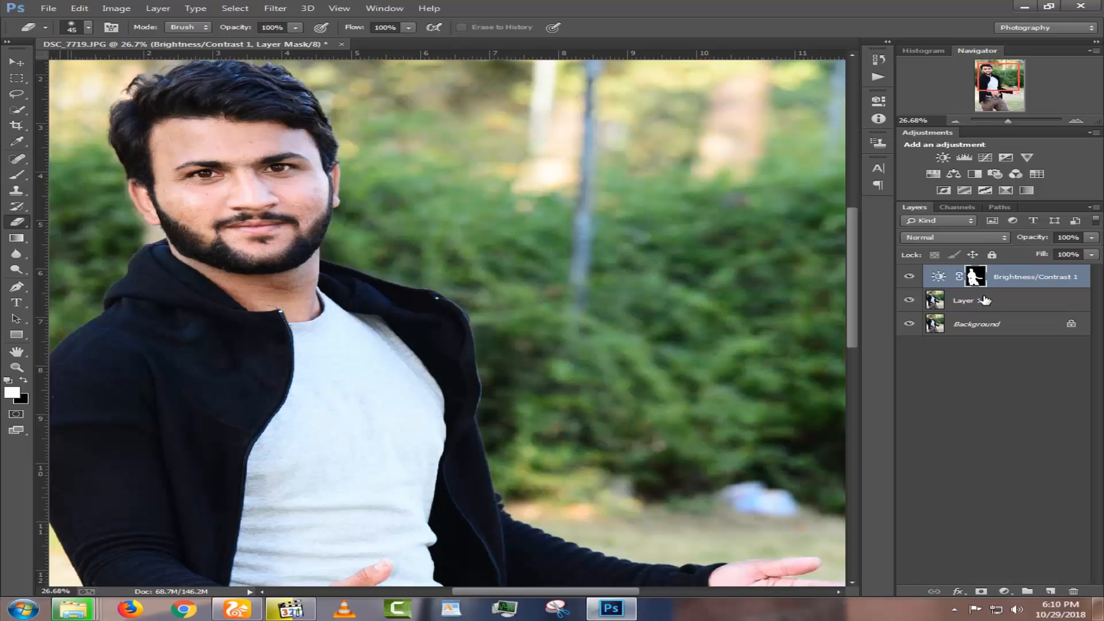
left_click(983, 299, "ctrl")
right_click(980, 299)
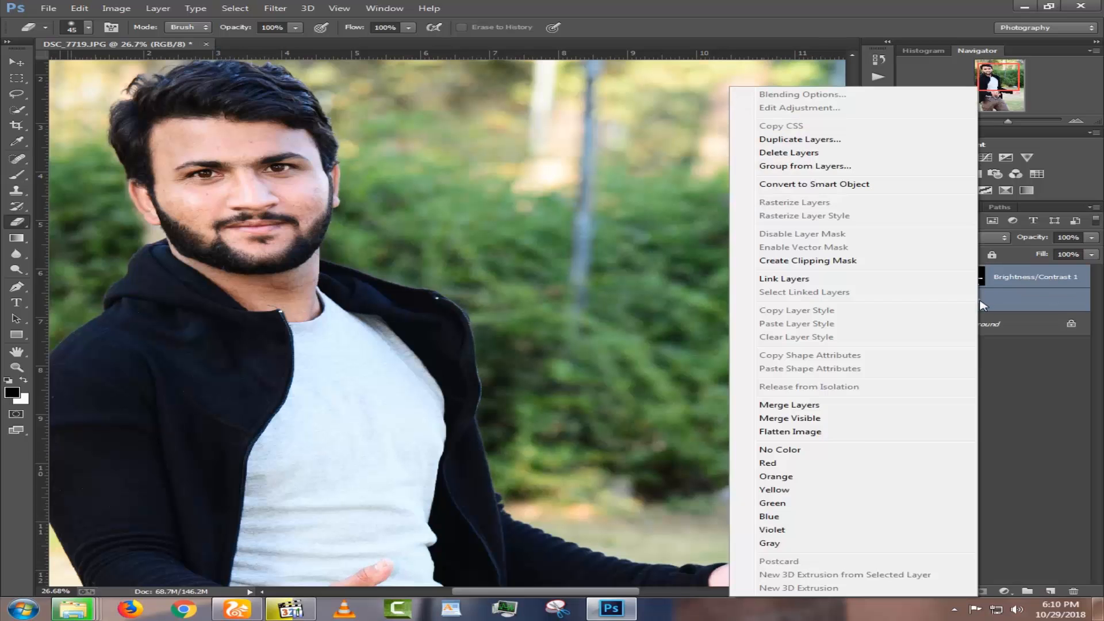
left_click(821, 406)
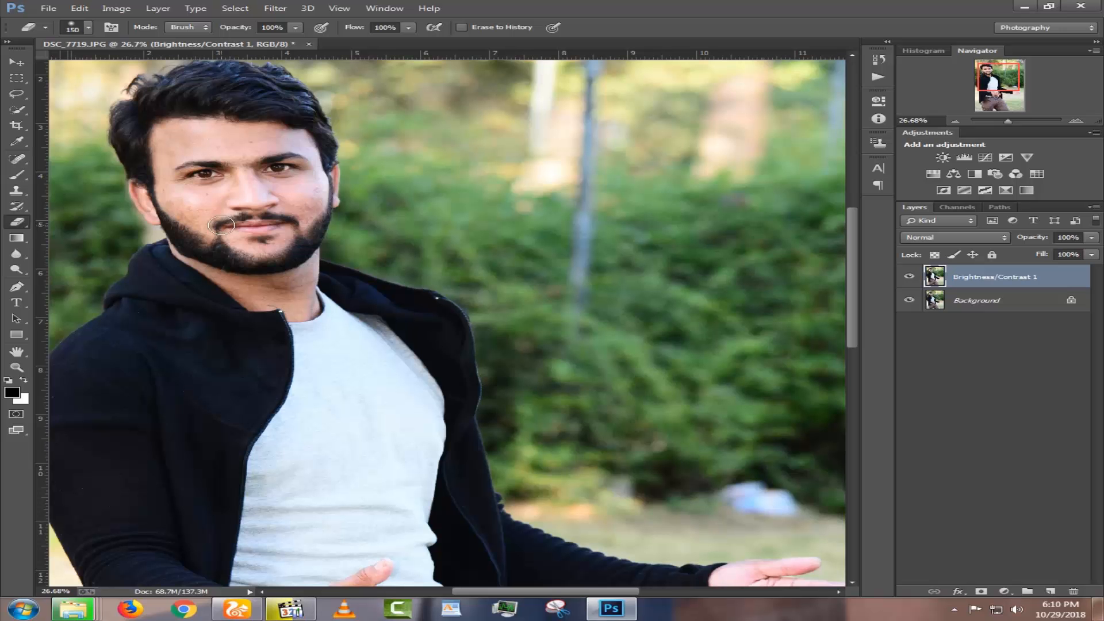
Heal the dark spots on the man's forehead and right cheek with the Spot Healing Brush at 15 px, Content-Aware.
left_click(17, 367)
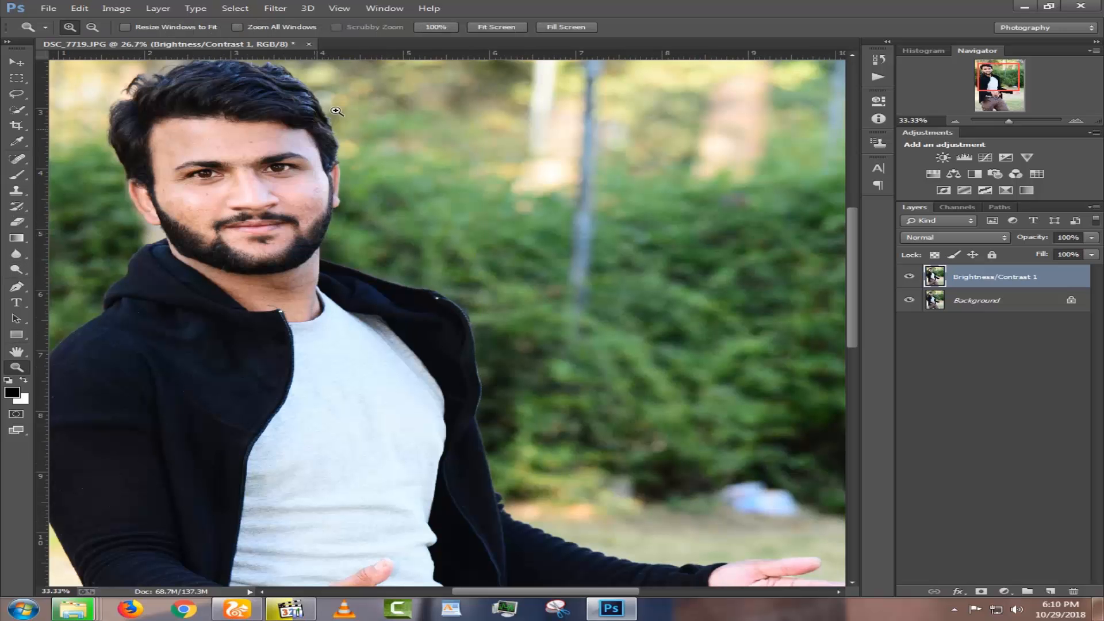
left_click(142, 227)
left_click(259, 167)
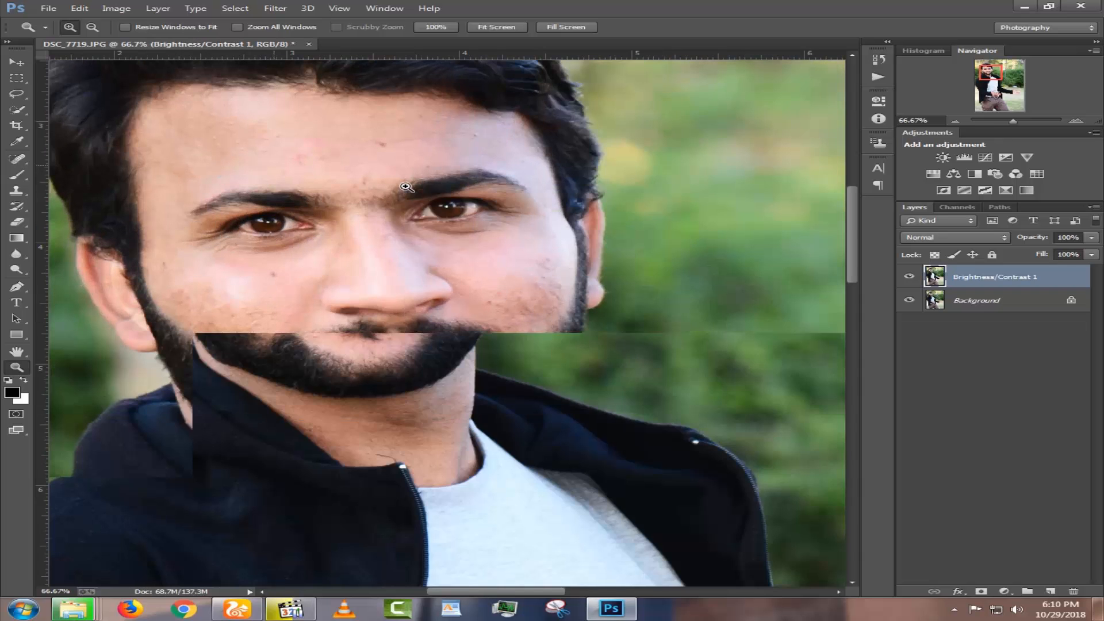
left_click(16, 159)
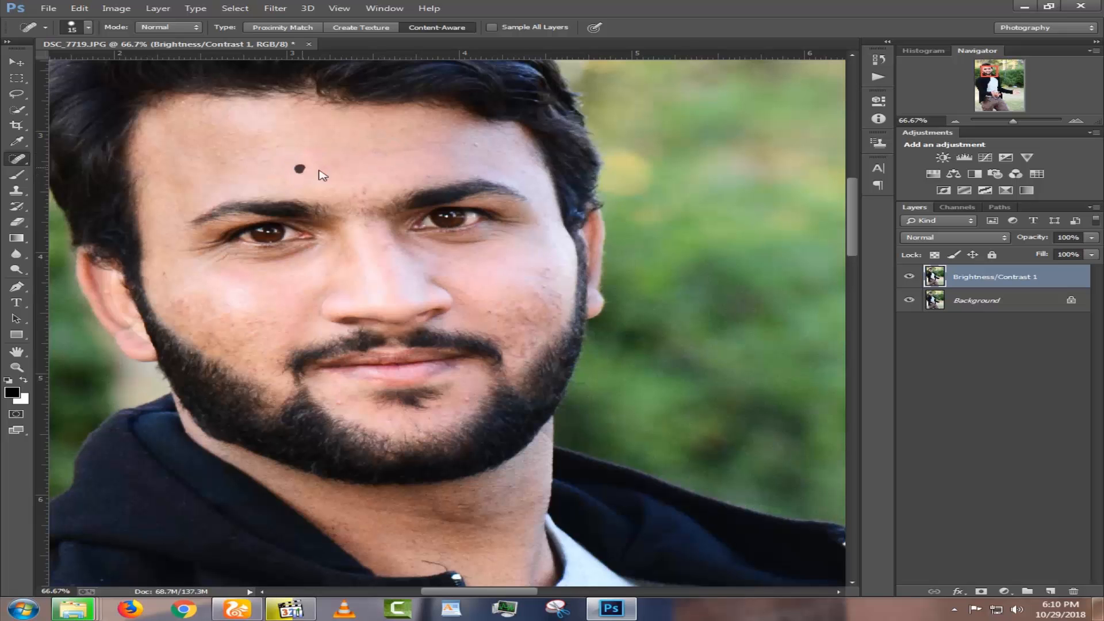
left_click(475, 145)
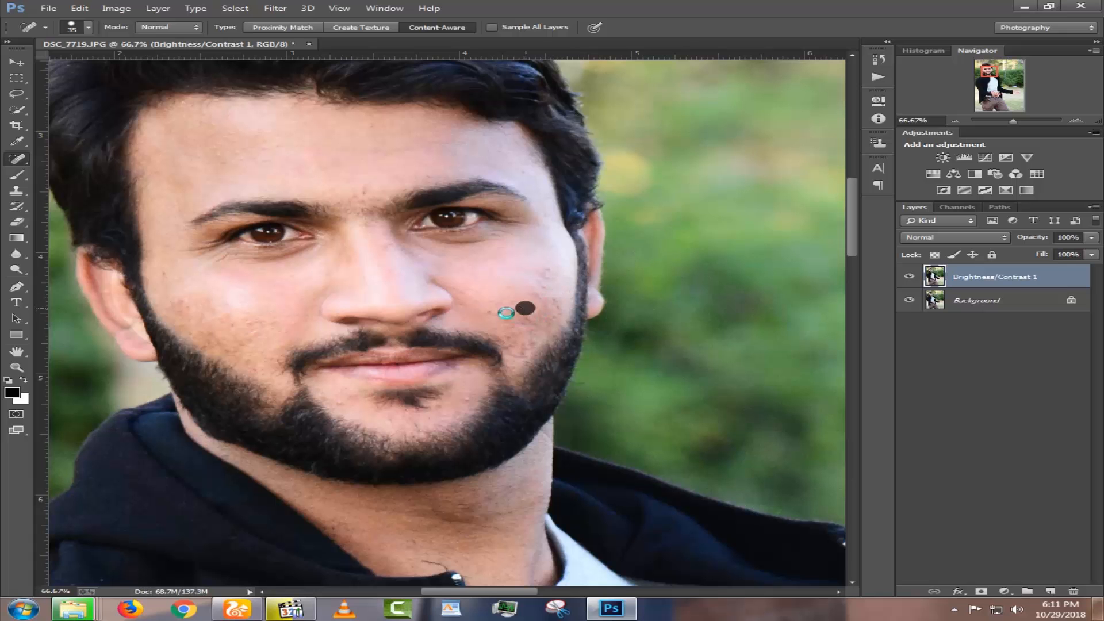
Heal the blemishes on the man's left cheek with a 35 px Spot Healing Brush, keeping the current Windows color scheme.
left_click(553, 307)
left_click(553, 305)
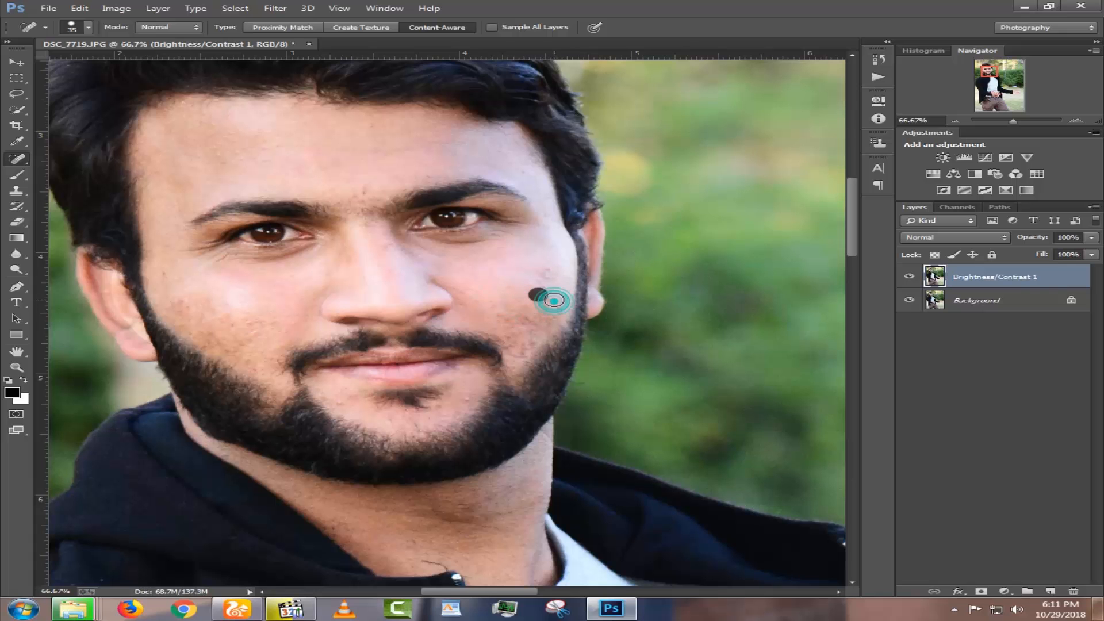
left_click_drag(510, 358, 505, 355)
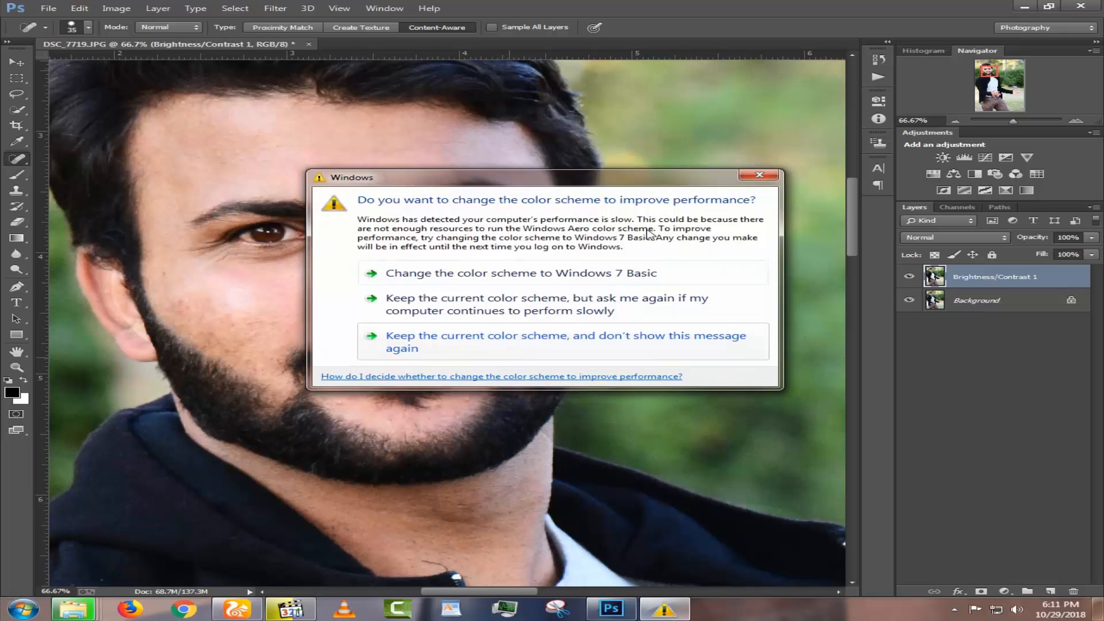
left_click(528, 340)
left_click(513, 355)
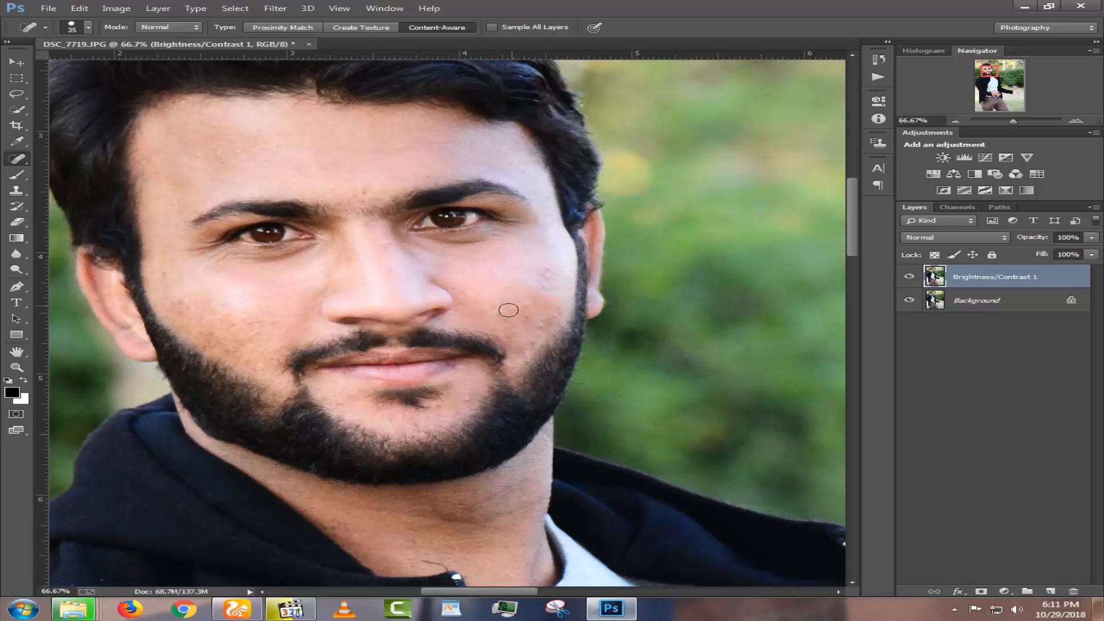
left_click(535, 326)
left_click(526, 315)
left_click(543, 292)
left_click(546, 271)
Heal the blemishes on the man's right cheek above the beard line with the 35 px Spot Healing Brush.
left_click(187, 306)
left_click(207, 305)
left_click(220, 308)
left_click(252, 326)
left_click(240, 340)
left_click(215, 336)
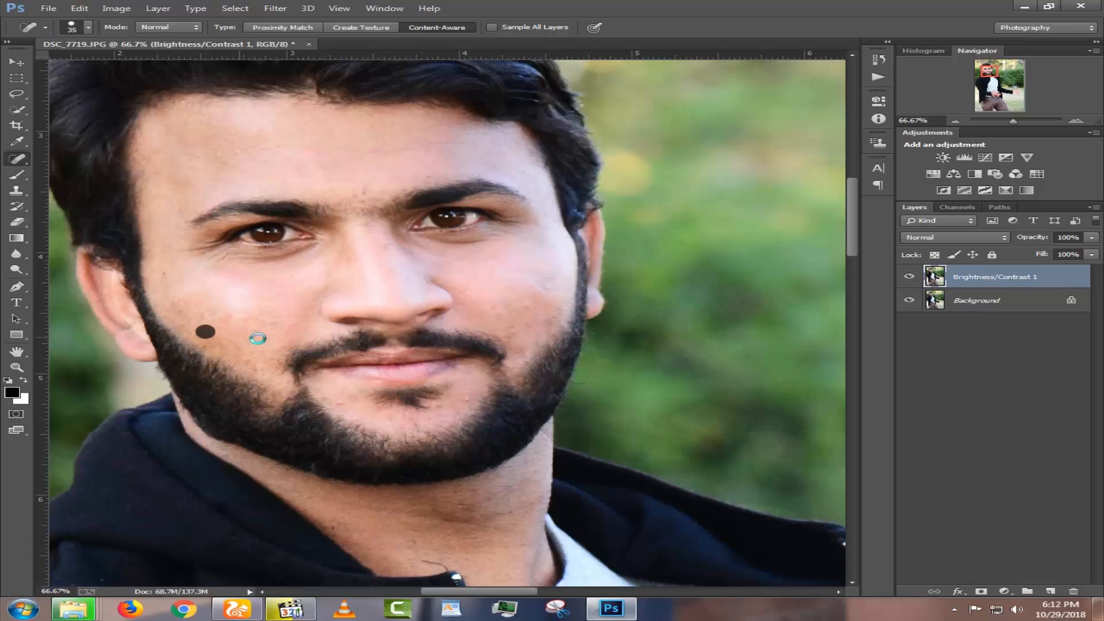
left_click(210, 339)
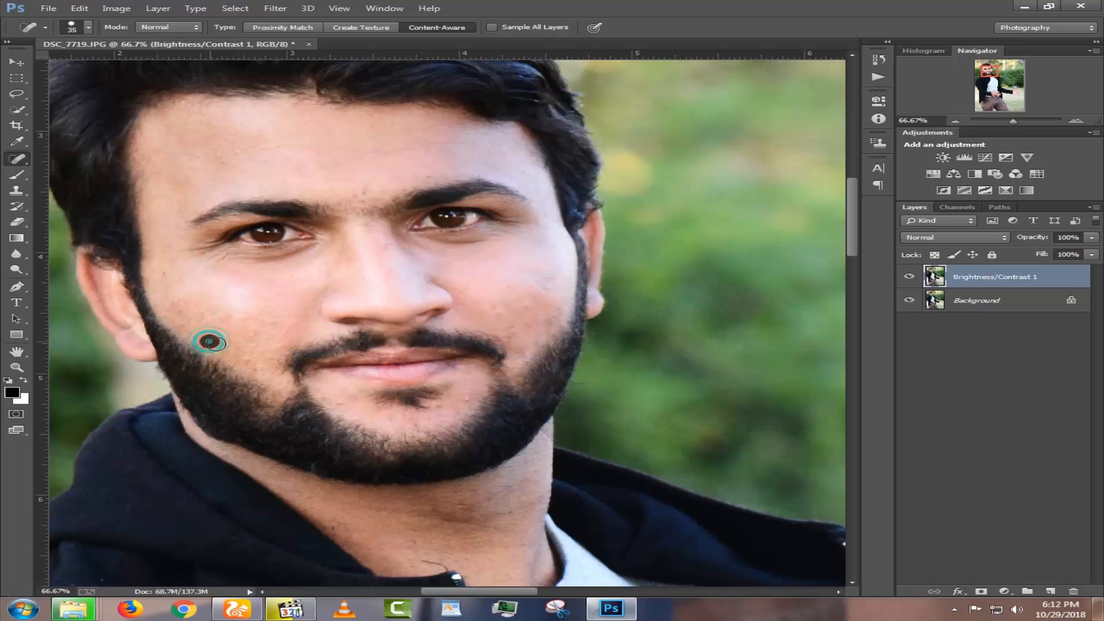
Switch to the Mixer Brush and set its paint color to the pale pink feeaea.
left_click(16, 174)
right_click(16, 174)
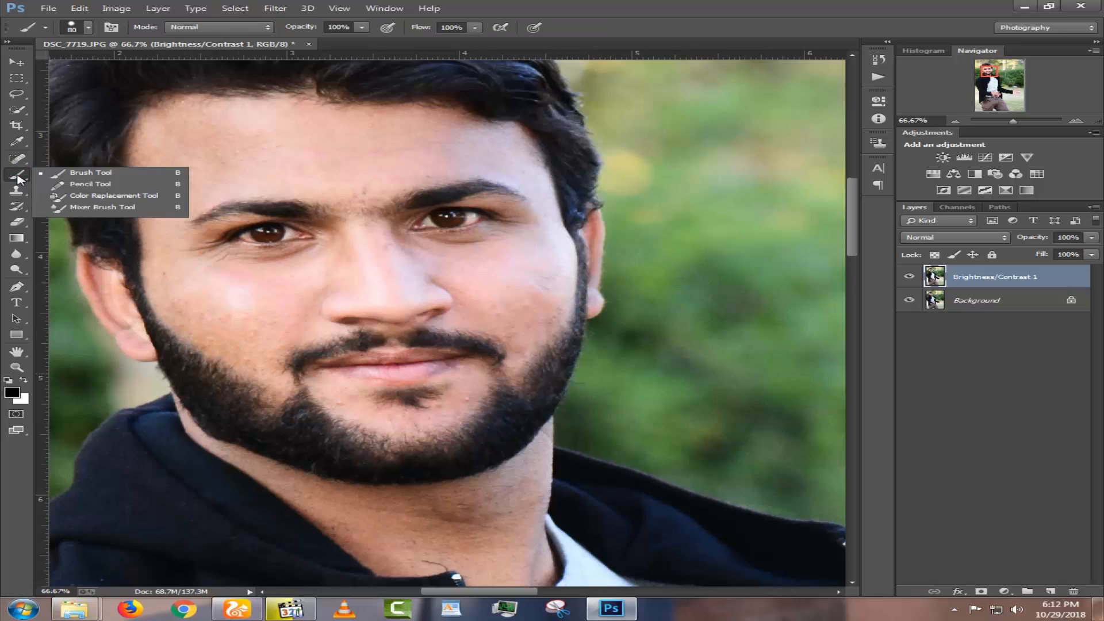
left_click(86, 210)
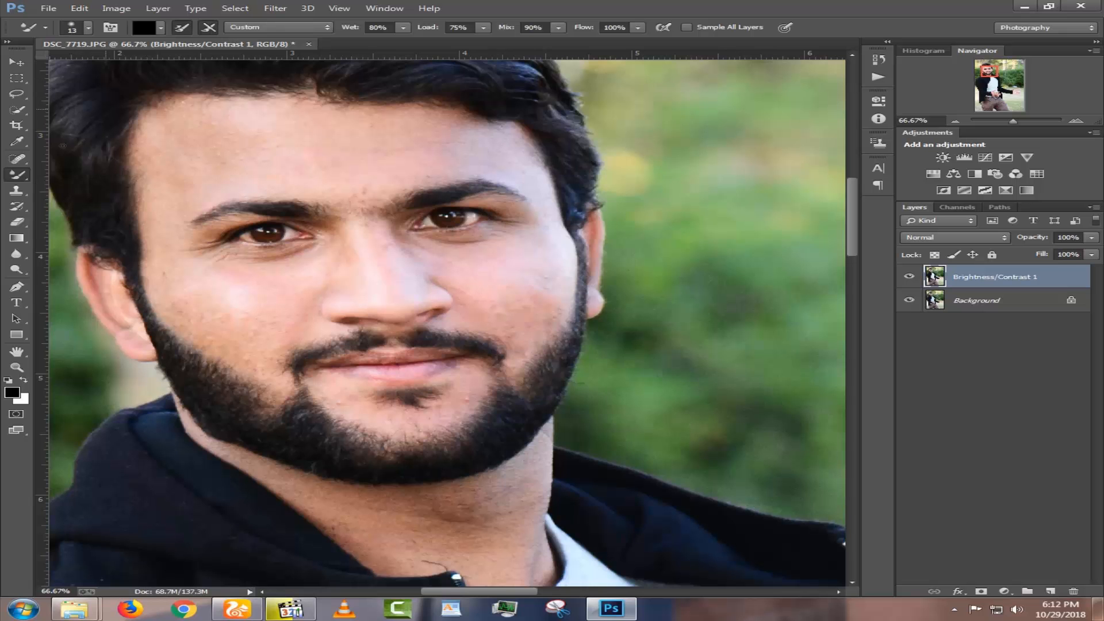
left_click(144, 27)
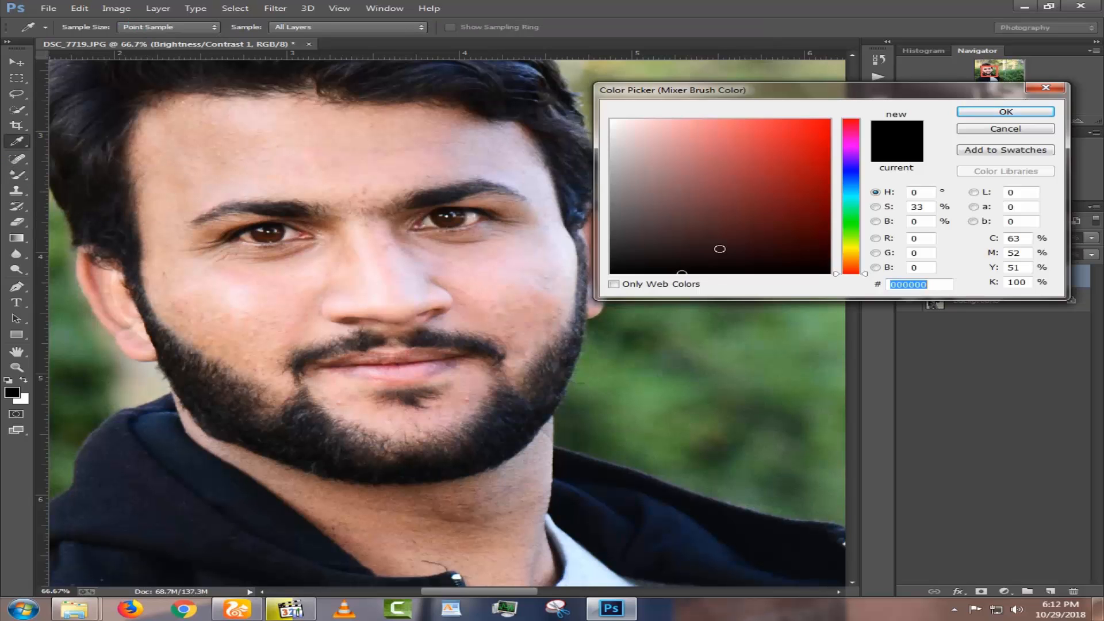
left_click(626, 121)
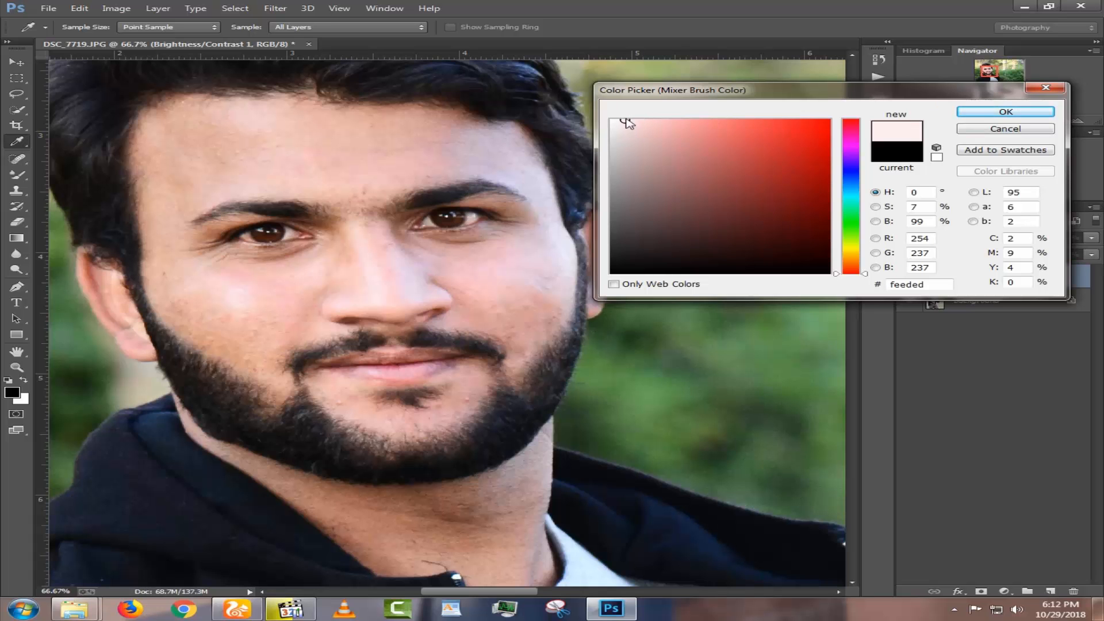
left_click(628, 120)
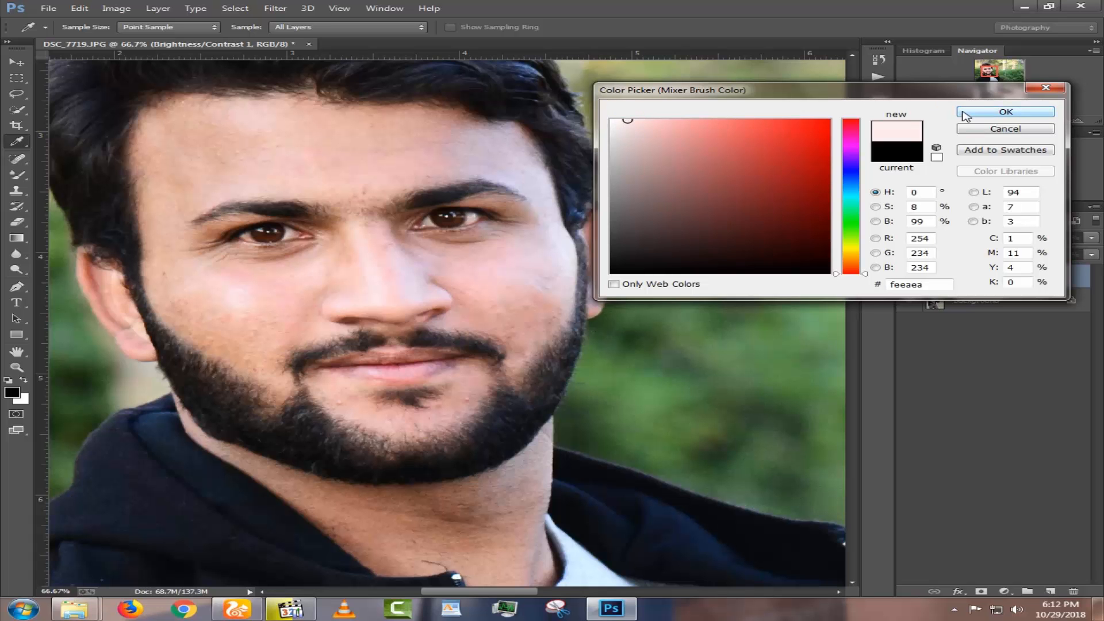
left_click(966, 115)
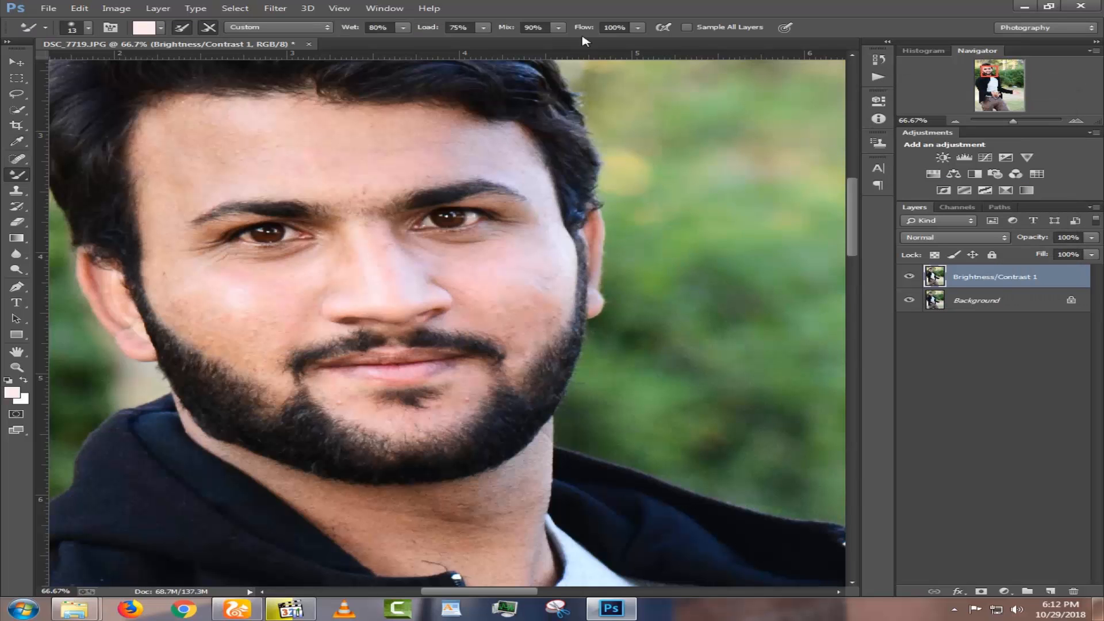
Set the Mixer Brush to Wet 44%, Load 55%, Mix 66% and Flow 8%, and enlarge it to 250 px.
left_click_drag(582, 29, 314, 31)
key("bracketright")
key("bracketright")
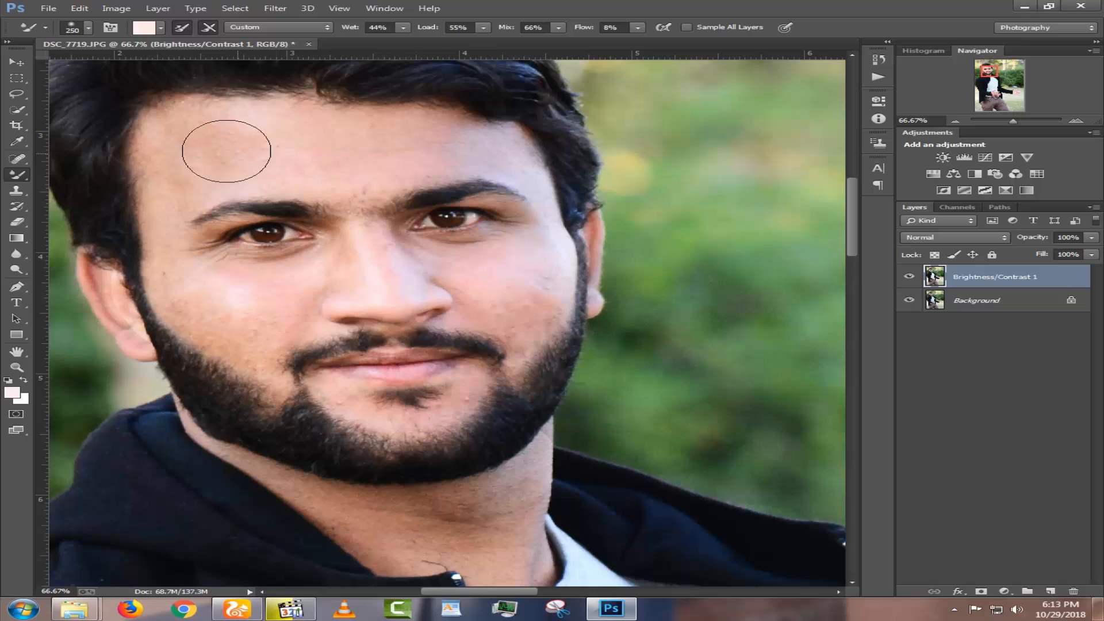
Smooth the skin on the forehead, cheeks and chin with the Mixer Brush, reducing it to 150 px for tighter areas.
mouse_move(221, 148)
left_mouse_down()
mouse_move(168, 200)
mouse_move(235, 151)
mouse_move(205, 136)
mouse_move(181, 189)
mouse_move(322, 146)
mouse_move(297, 140)
mouse_move(368, 137)
mouse_move(477, 168)
mouse_move(443, 136)
mouse_move(406, 144)
mouse_move(483, 149)
mouse_move(322, 148)
mouse_move(311, 188)
mouse_move(360, 177)
mouse_move(362, 197)
mouse_move(364, 170)
mouse_move(369, 183)
mouse_move(433, 152)
mouse_move(351, 148)
mouse_move(472, 188)
mouse_move(388, 234)
mouse_move(367, 259)
mouse_move(378, 271)
mouse_move(367, 228)
mouse_move(382, 290)
mouse_move(361, 220)
mouse_move(455, 263)
mouse_move(436, 254)
mouse_move(495, 250)
left_mouse_up()
mouse_move(517, 330)
left_mouse_down()
mouse_move(544, 291)
mouse_move(500, 292)
mouse_move(505, 319)
mouse_move(529, 292)
mouse_move(536, 258)
mouse_move(480, 256)
left_mouse_up()
mouse_move(306, 301)
left_mouse_down()
mouse_move(323, 265)
mouse_move(243, 280)
mouse_move(247, 270)
mouse_move(349, 268)
mouse_move(193, 275)
mouse_move(207, 314)
mouse_move(264, 367)
mouse_move(291, 303)
mouse_move(188, 310)
left_mouse_up()
mouse_move(170, 143)
left_mouse_down()
mouse_move(191, 83)
mouse_move(246, 117)
mouse_move(423, 144)
left_mouse_up()
left_click_drag(473, 355, 462, 378)
mouse_move(336, 423)
left_mouse_down()
mouse_move(414, 416)
mouse_move(401, 400)
left_mouse_up()
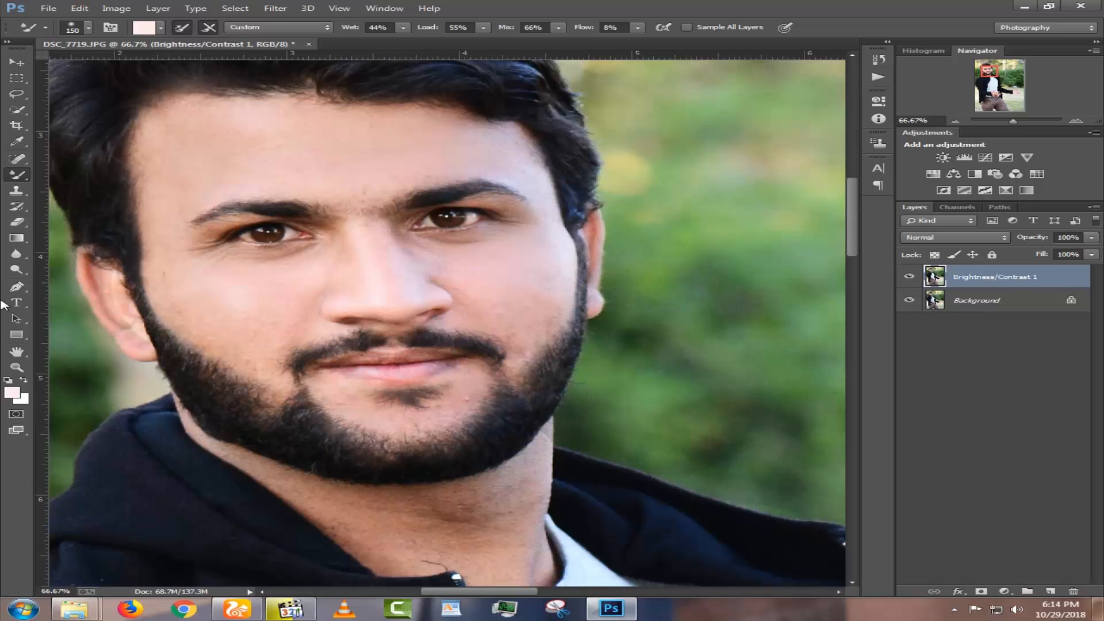
Darken the beard and the patch under the lower lip with a 36 px Burn tool at 26% midtone exposure, and compare with the original.
left_click(18, 252)
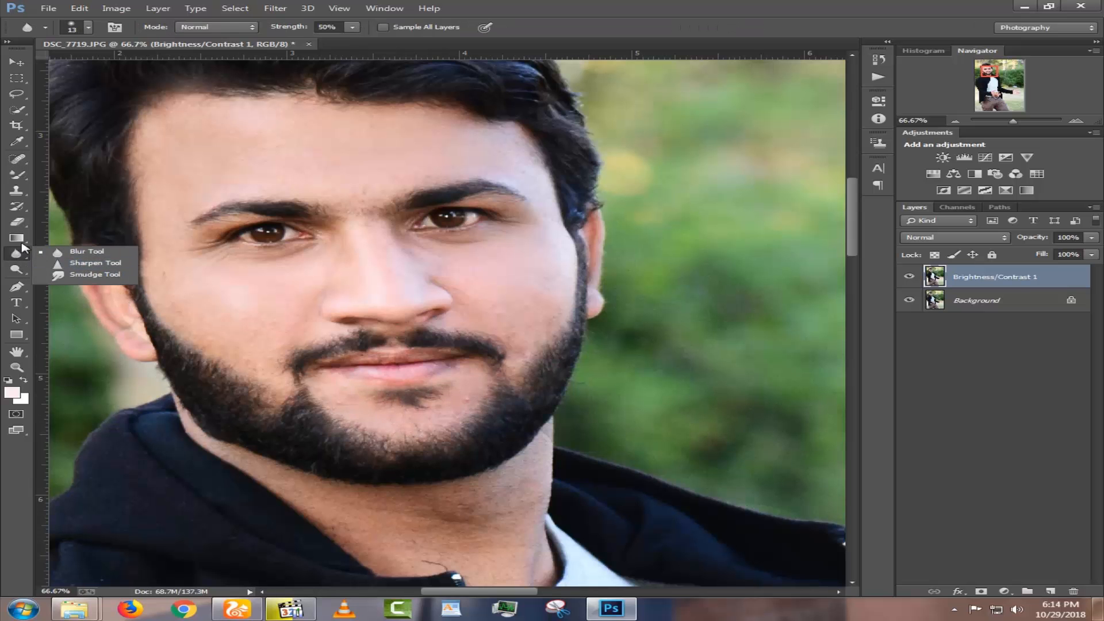
left_click(18, 270)
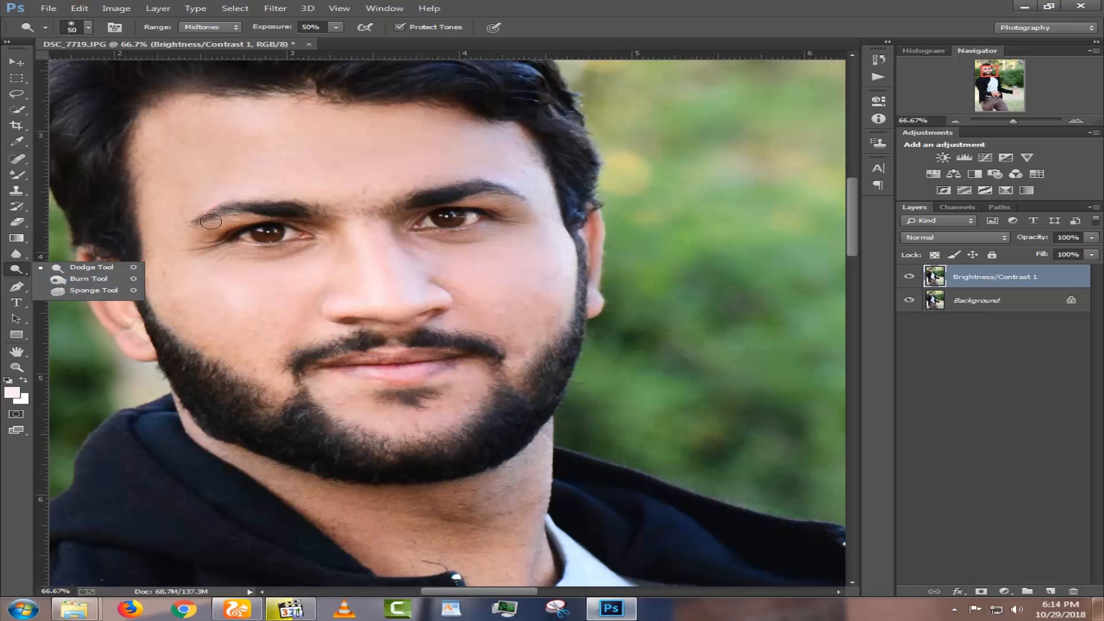
left_click(89, 279)
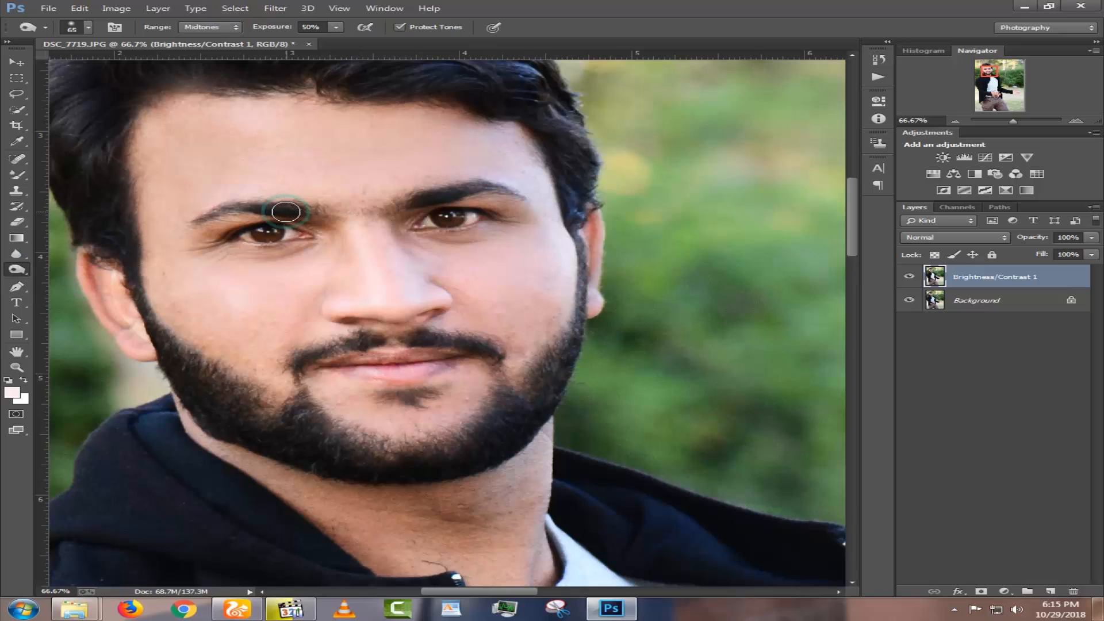
right_click(285, 212)
left_click(307, 199)
left_click_drag(261, 35, 283, 29)
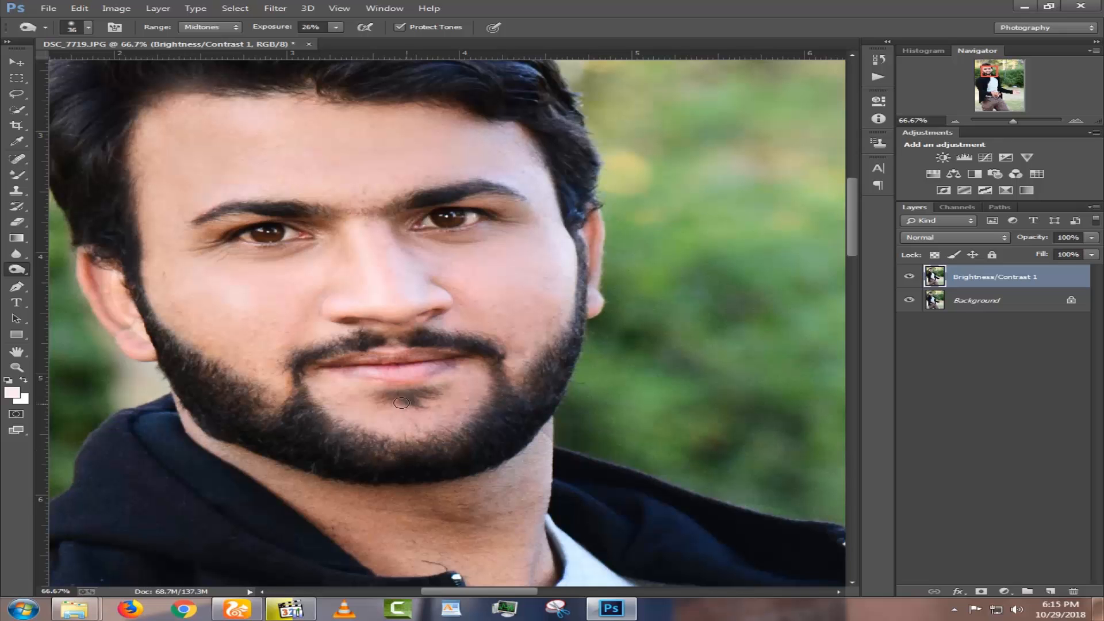
left_click_drag(424, 393, 361, 398)
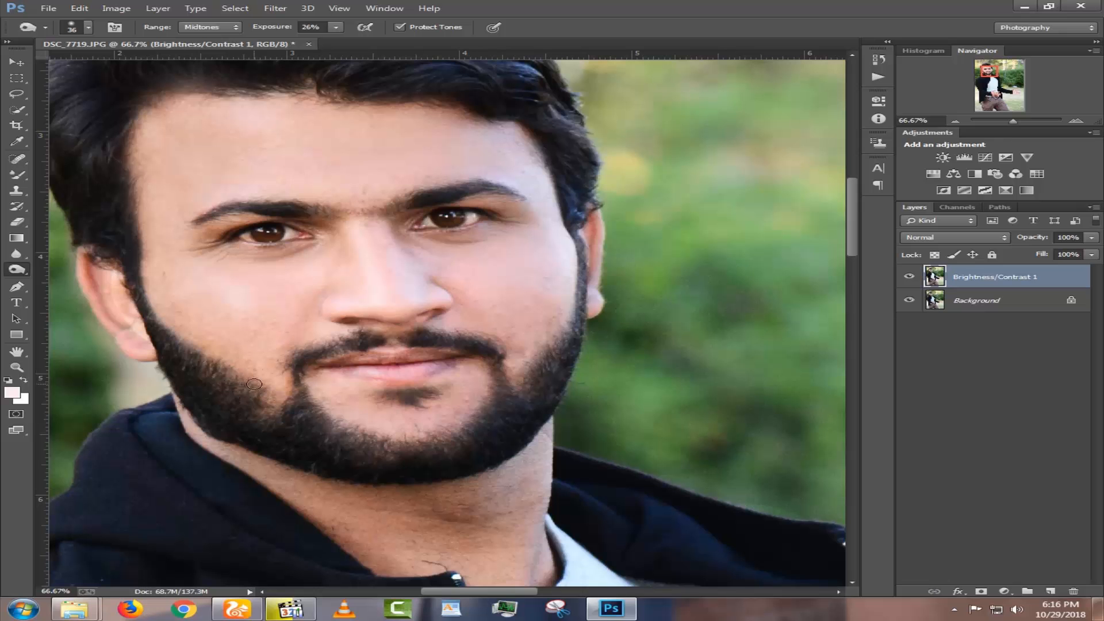
left_click_drag(577, 320, 543, 360)
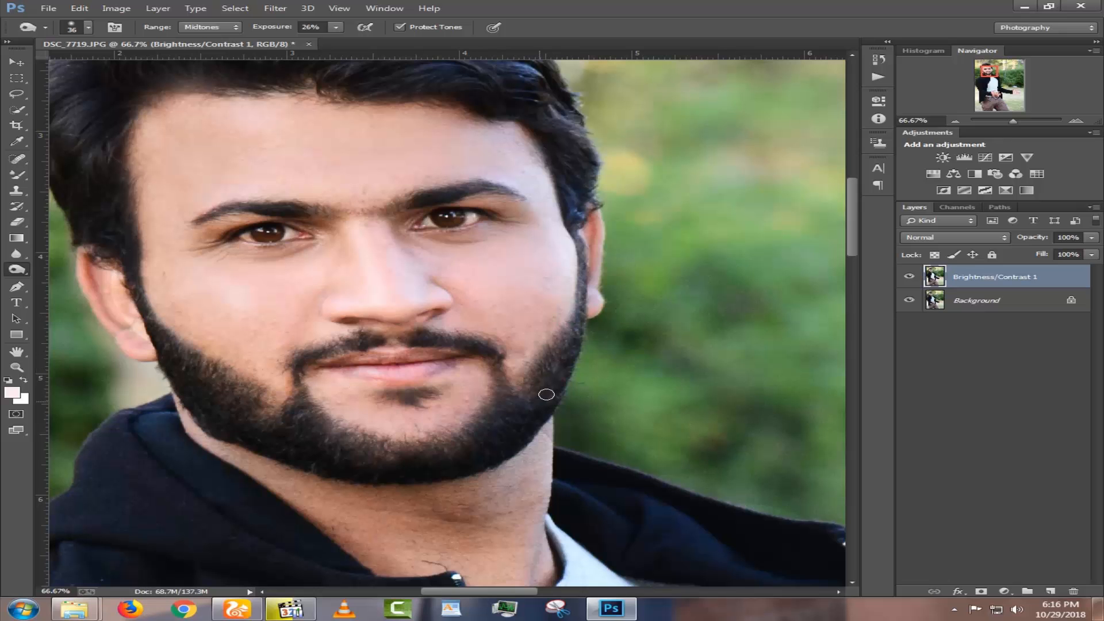
left_click(909, 278)
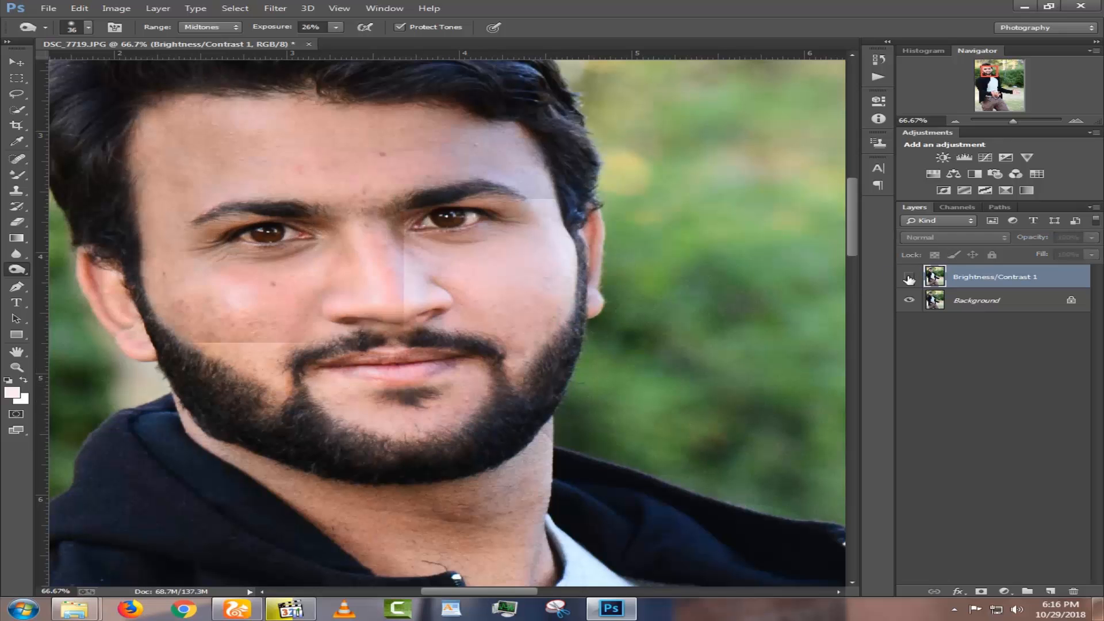
left_click(908, 278)
Smooth the neck skin below the beard with the 150 px Mixer Brush.
scroll(149, 302, "down", 1)
scroll(148, 302, "down", 1)
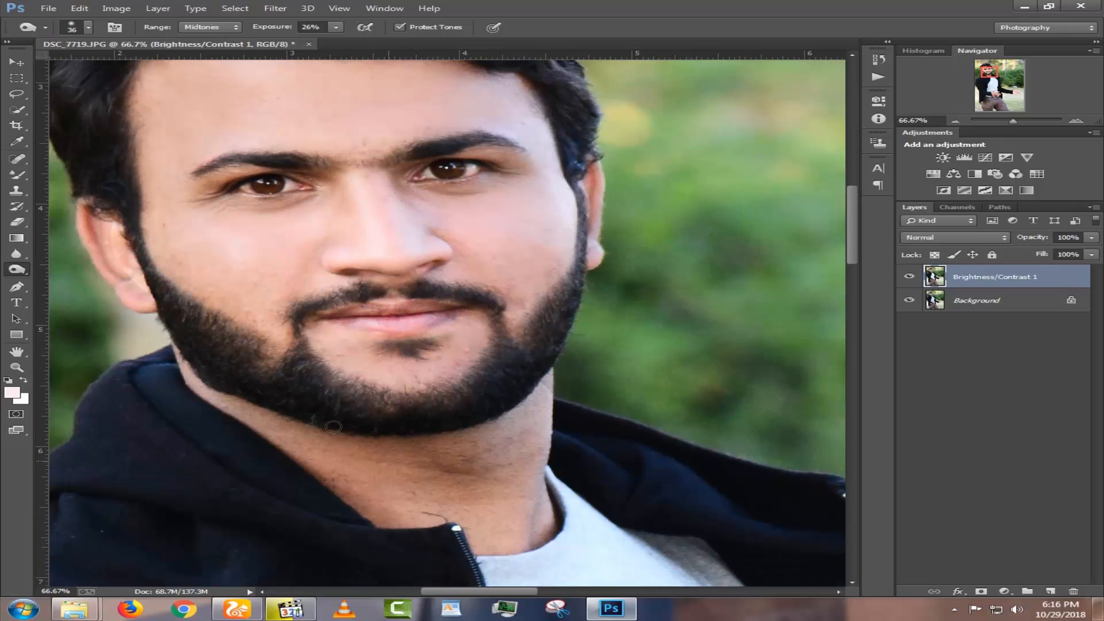
left_click(21, 176)
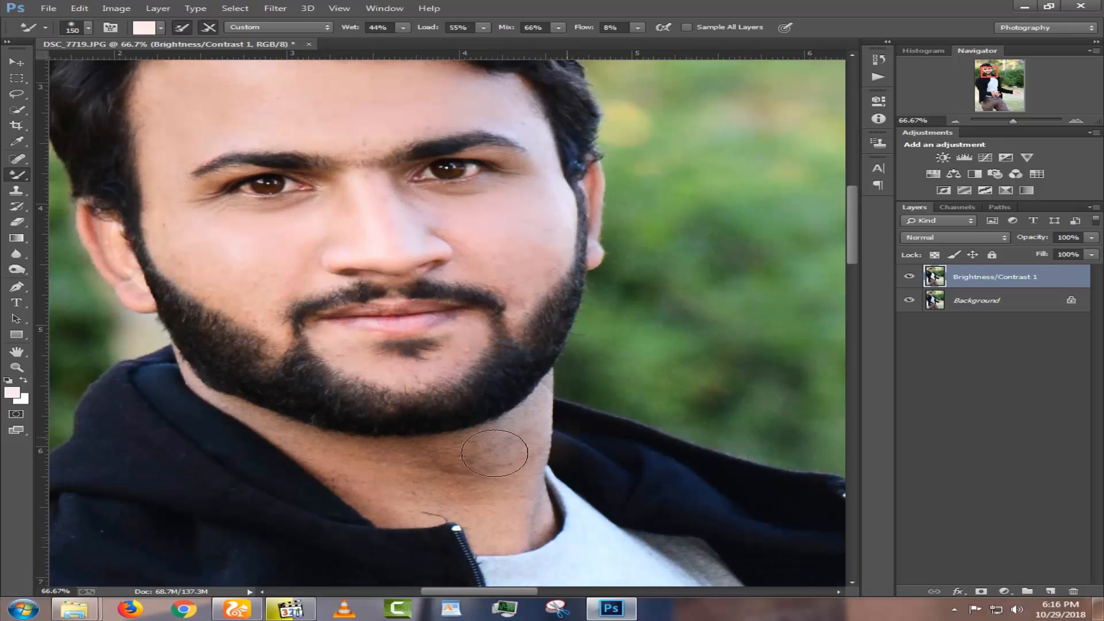
mouse_move(426, 466)
left_mouse_down()
mouse_move(500, 450)
mouse_move(502, 505)
mouse_move(478, 481)
mouse_move(374, 462)
mouse_move(429, 478)
mouse_move(328, 470)
mouse_move(364, 491)
mouse_move(479, 487)
mouse_move(515, 457)
mouse_move(517, 436)
mouse_move(434, 466)
left_mouse_up()
mouse_move(490, 511)
left_mouse_down()
mouse_move(517, 510)
mouse_move(429, 506)
mouse_move(362, 480)
mouse_move(411, 512)
mouse_move(351, 447)
left_mouse_up()
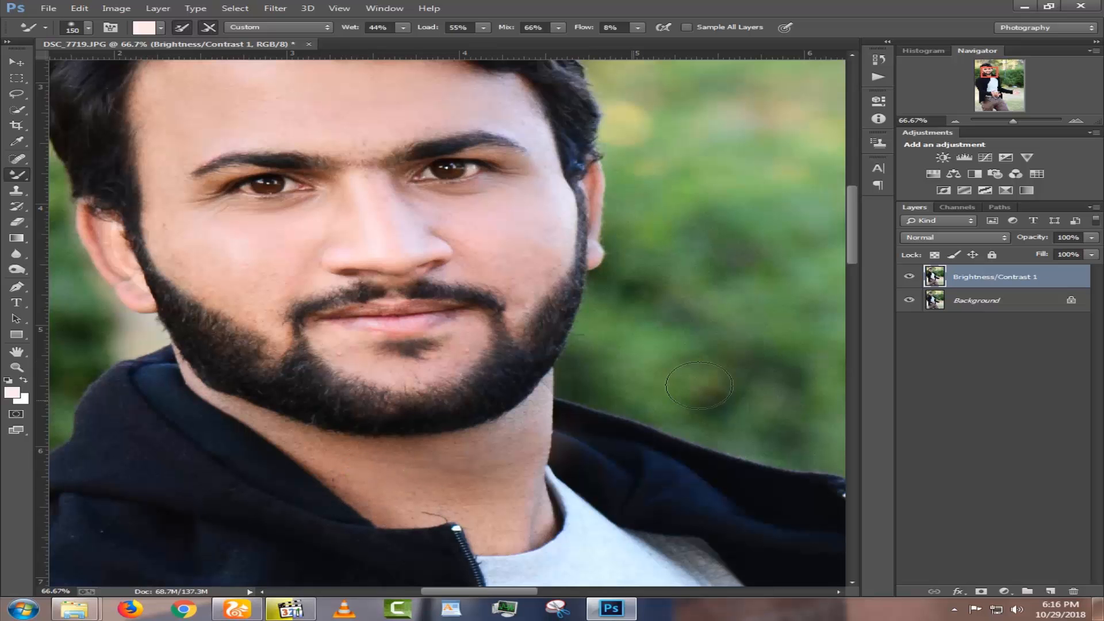
scroll(469, 365, "down", 5)
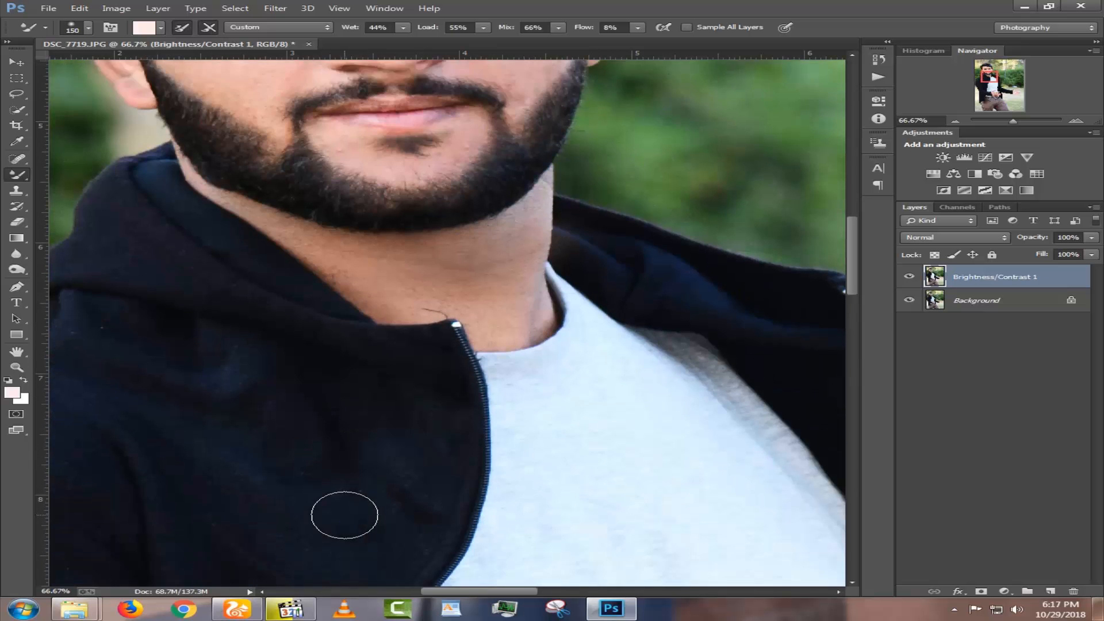
mouse_move(348, 254)
left_mouse_down()
mouse_move(397, 281)
mouse_move(340, 223)
left_mouse_up()
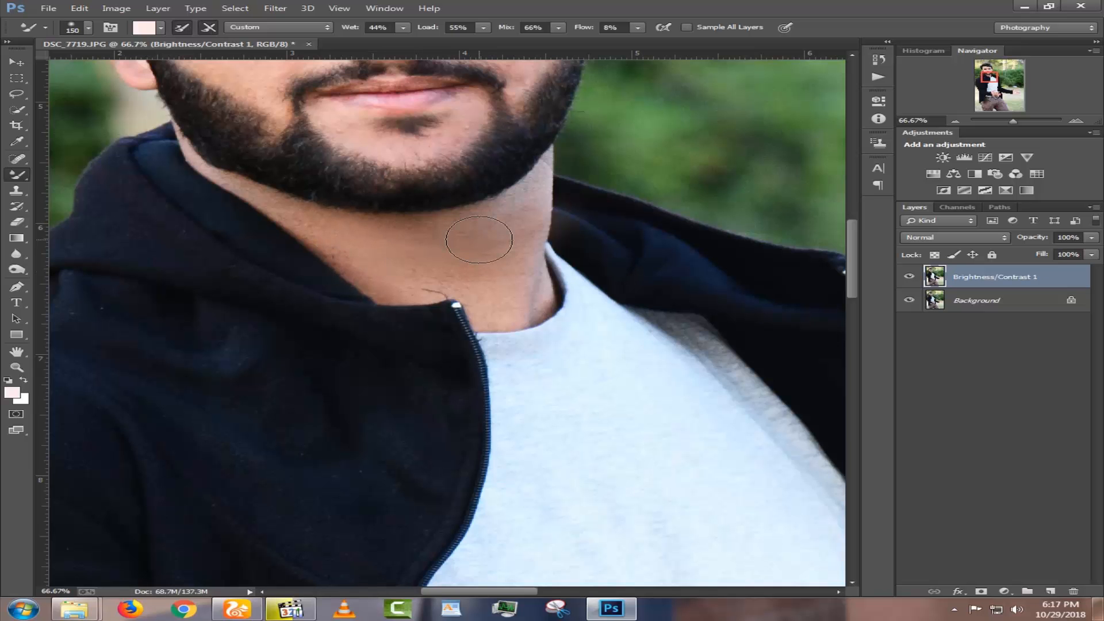
Smooth the skin on the back of the front hand with the 150 px Mixer Brush.
scroll(479, 240, "down", 3)
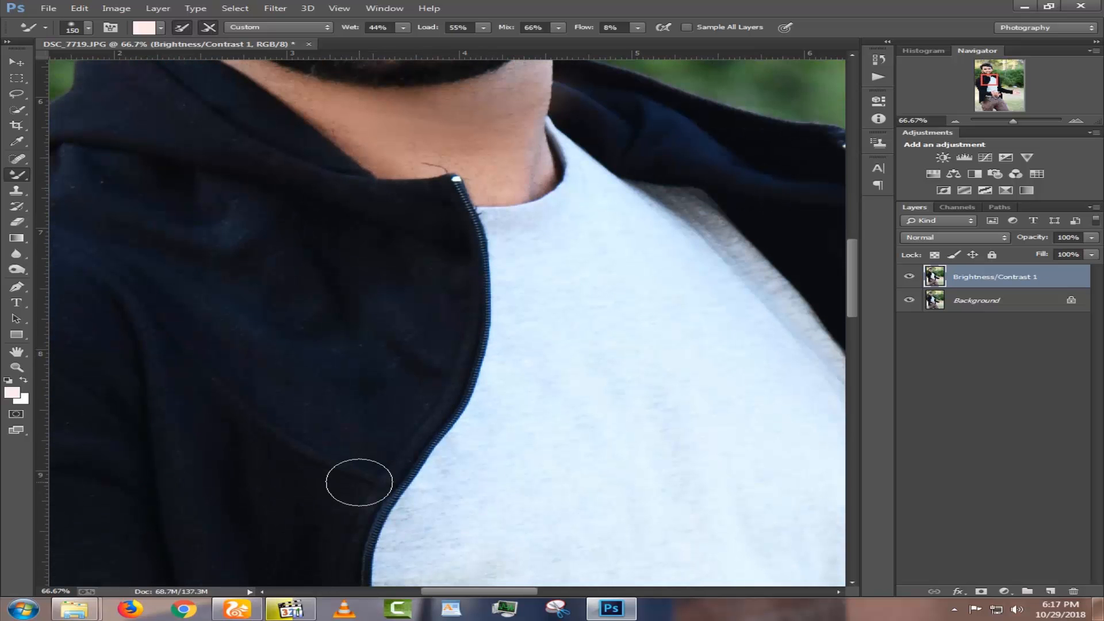
scroll(359, 482, "down", 11)
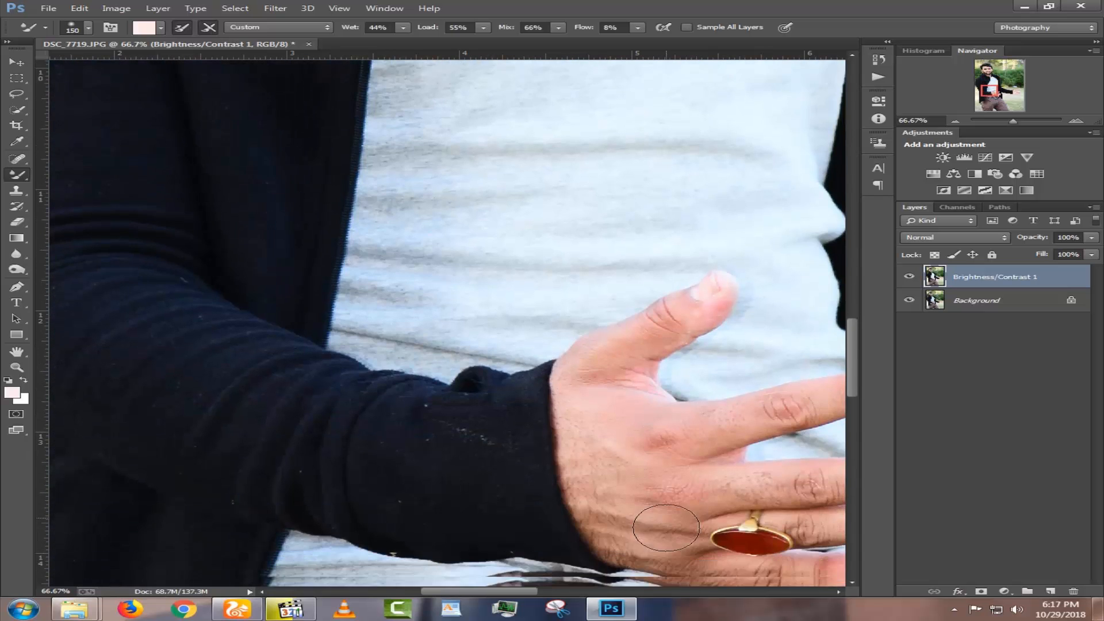